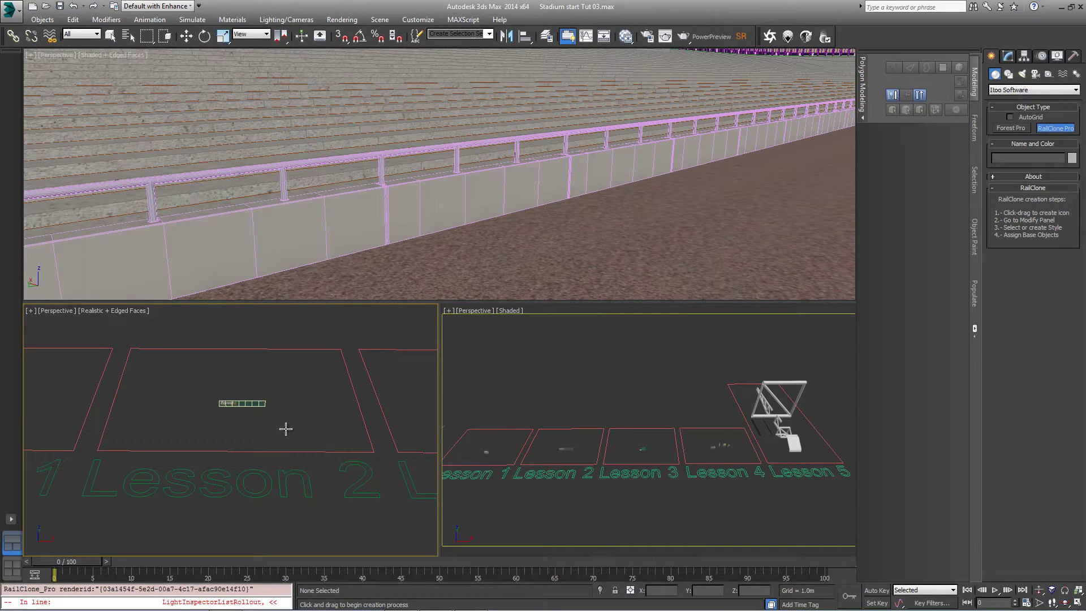
Create a new RailClone object and open its Style editor.
left_click(285, 424)
right_click(416, 458)
left_click(1008, 56)
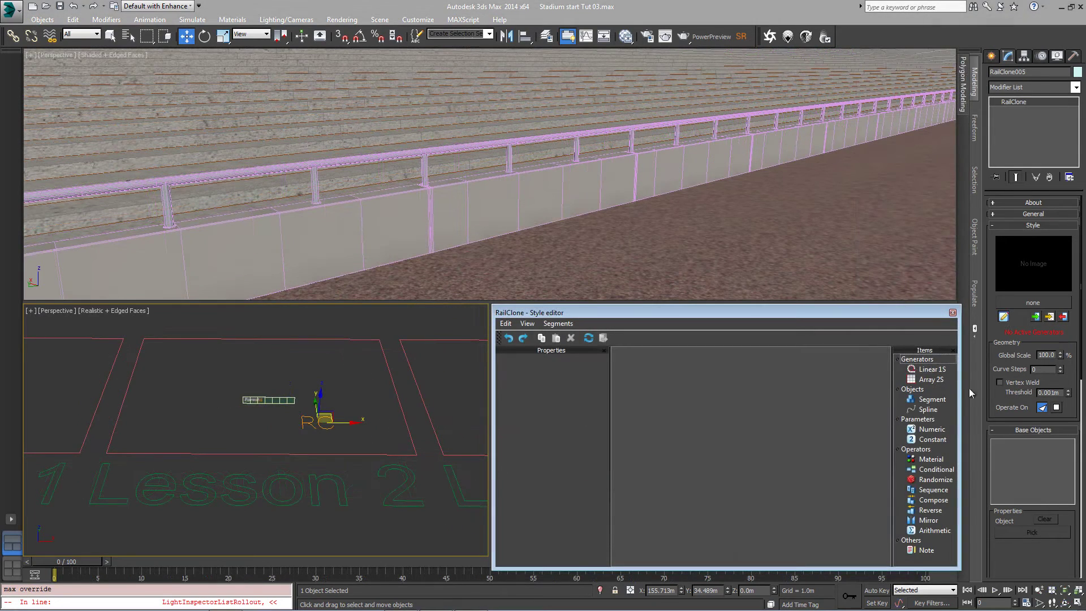
Add a Linear 1S generator and an aditoo segment wired to its Default input.
left_click_drag(927, 369, 834, 400)
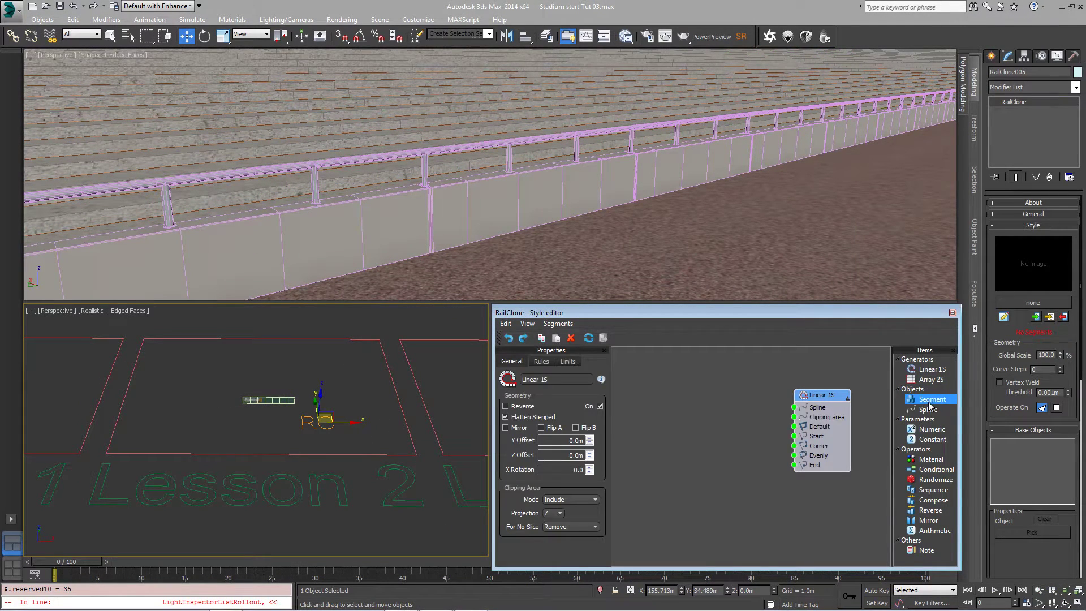
left_click_drag(931, 399, 735, 406)
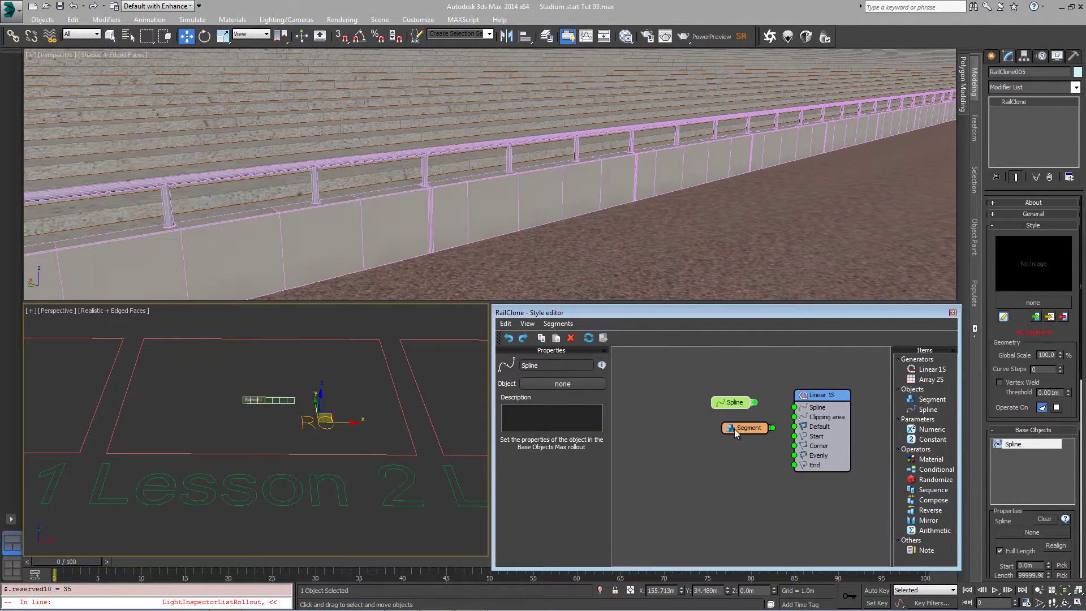
left_click(733, 429)
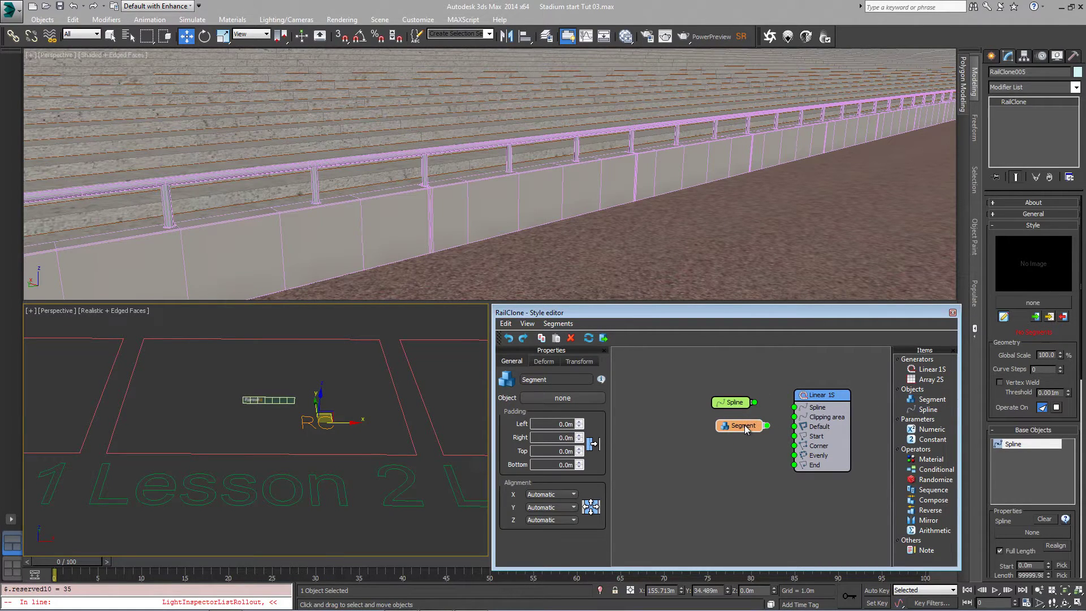
left_click(553, 401)
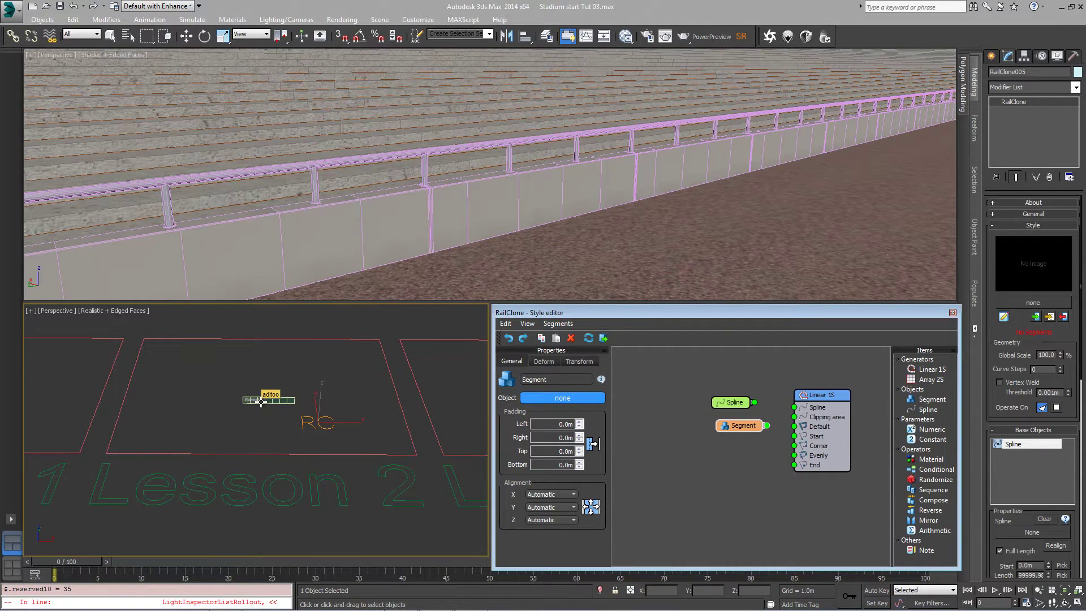
left_click(261, 401)
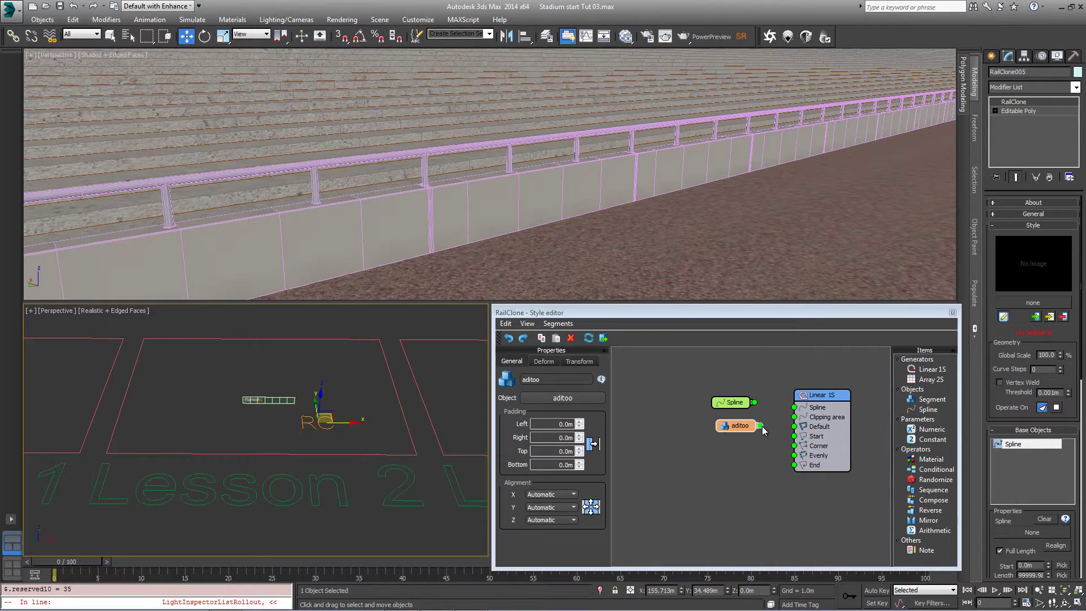
left_click_drag(760, 426, 798, 411)
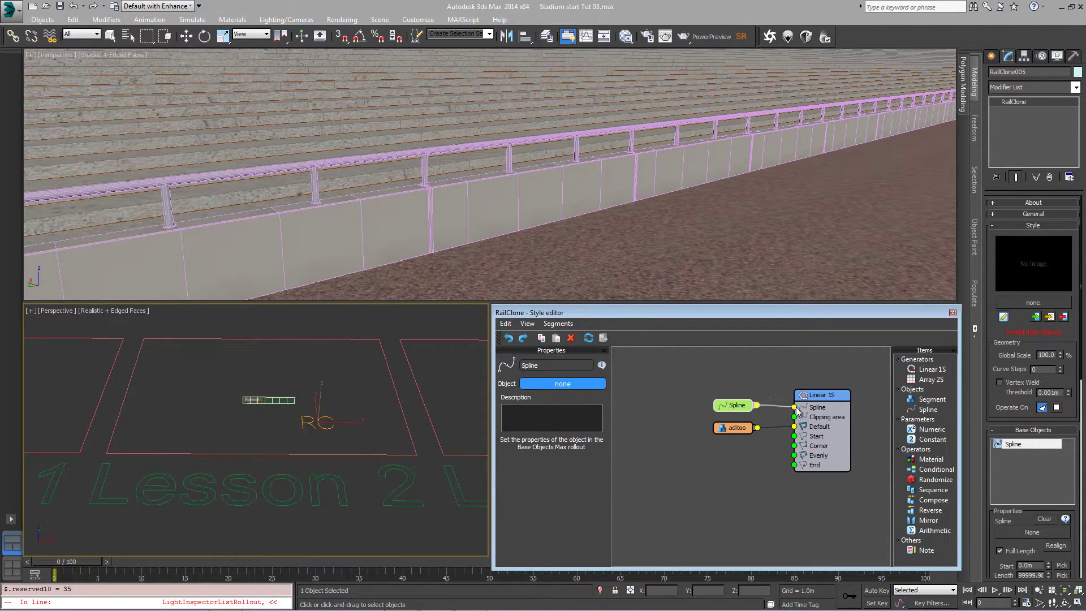
Use Spline_Fence as the Linear 1S path and raise its Y Offset to 0.18m.
left_click(406, 250)
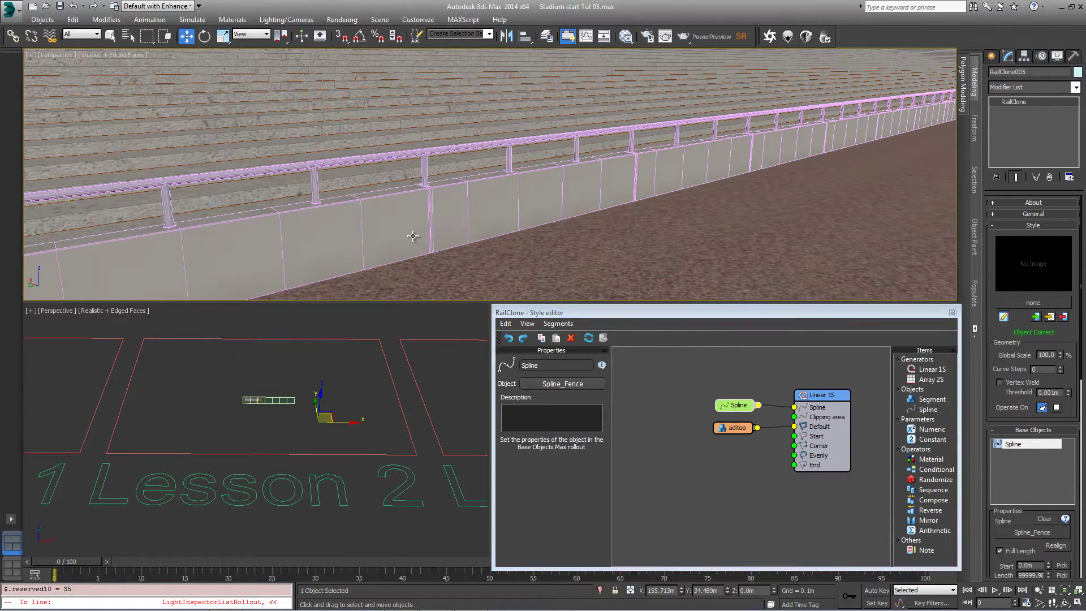
key("F3")
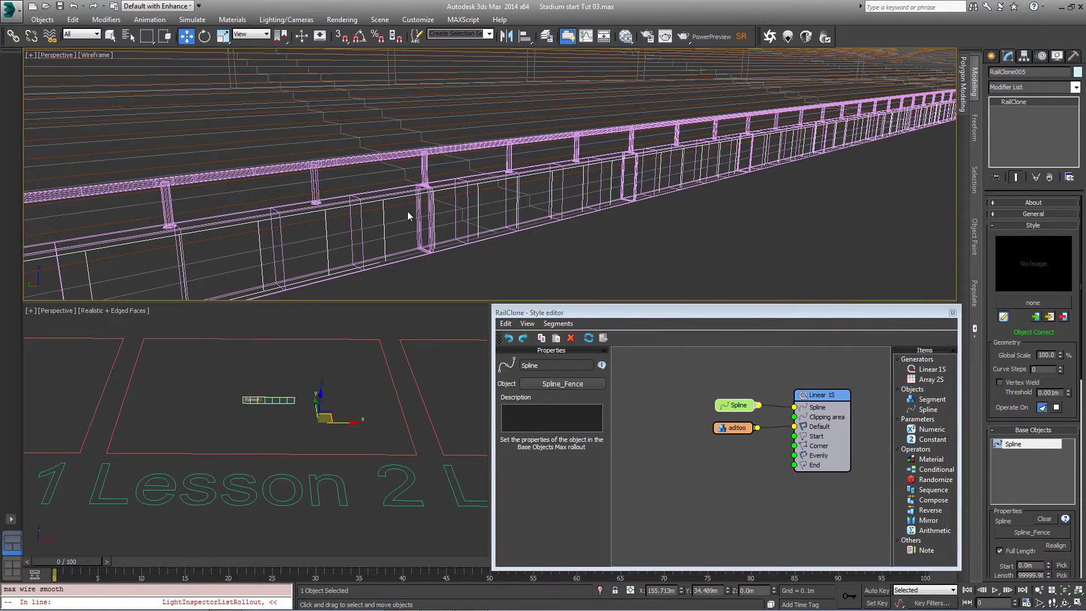
key("F3")
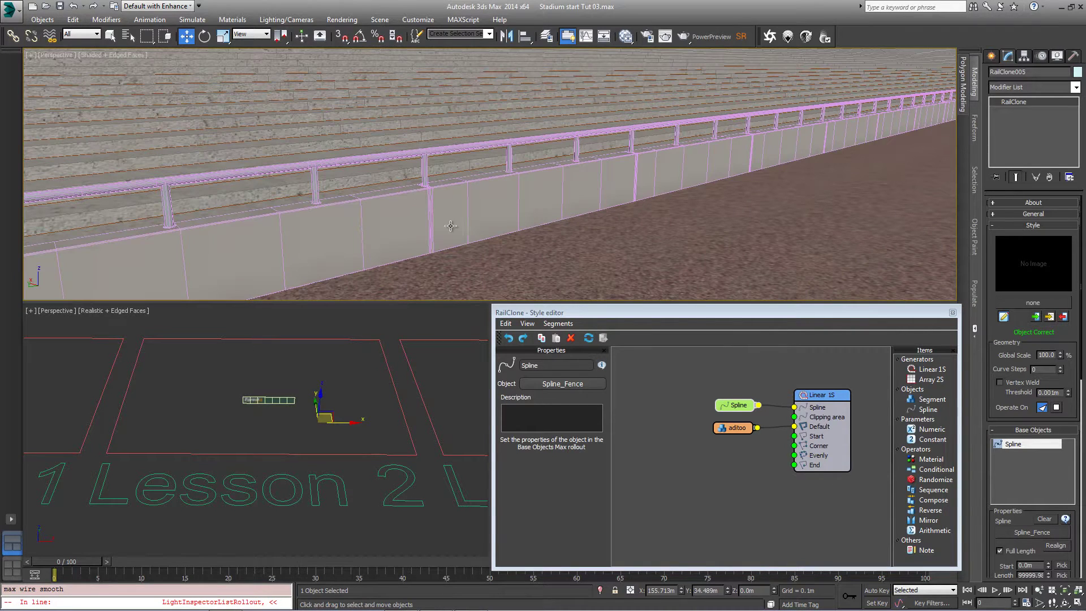
left_click(817, 399)
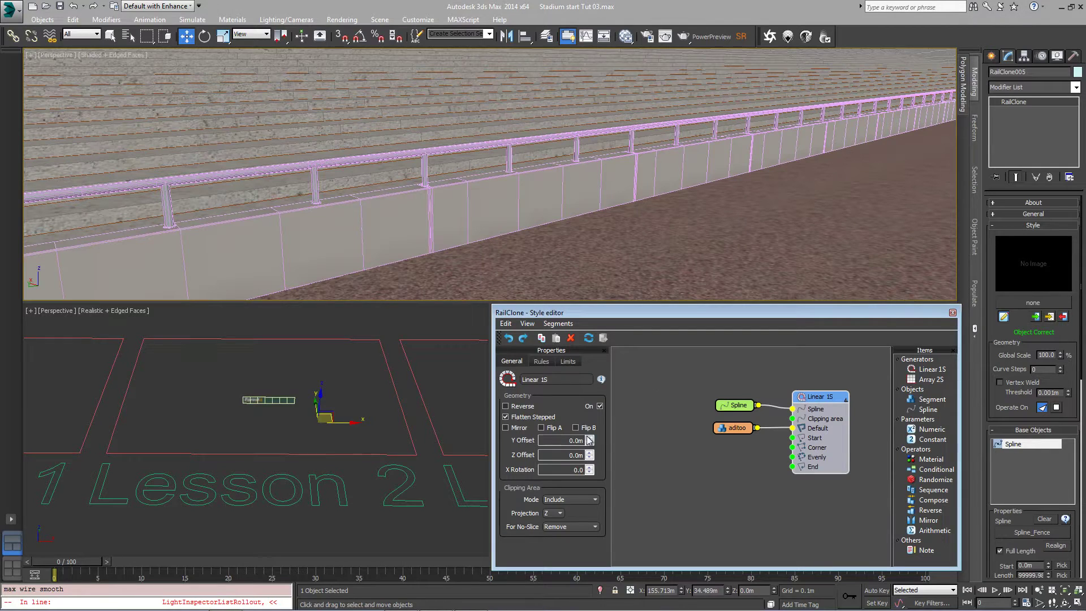
left_click_drag(589, 439, 583, 388)
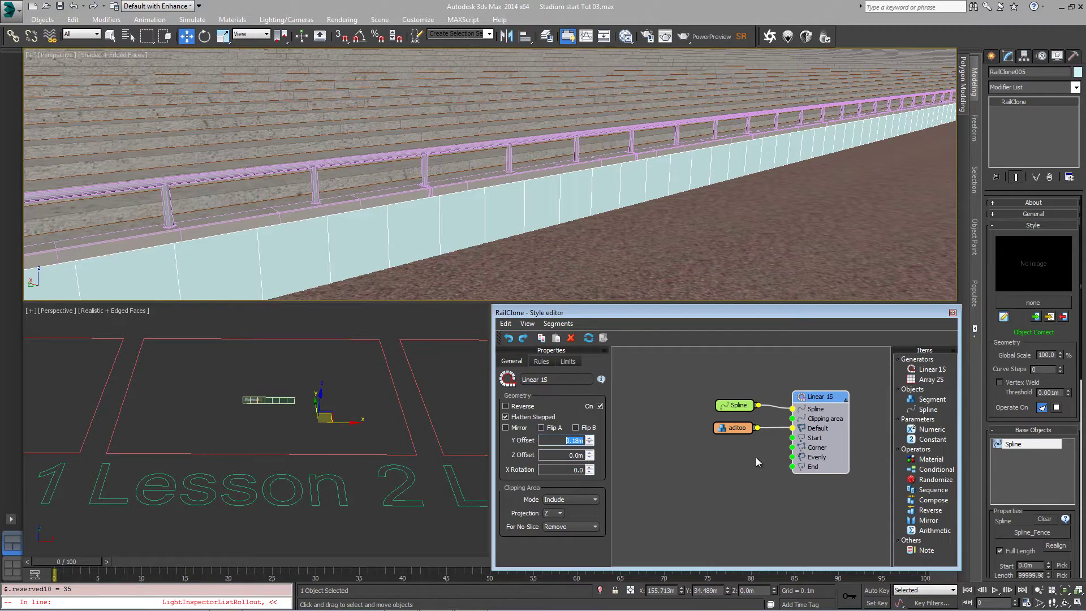
left_click(756, 458)
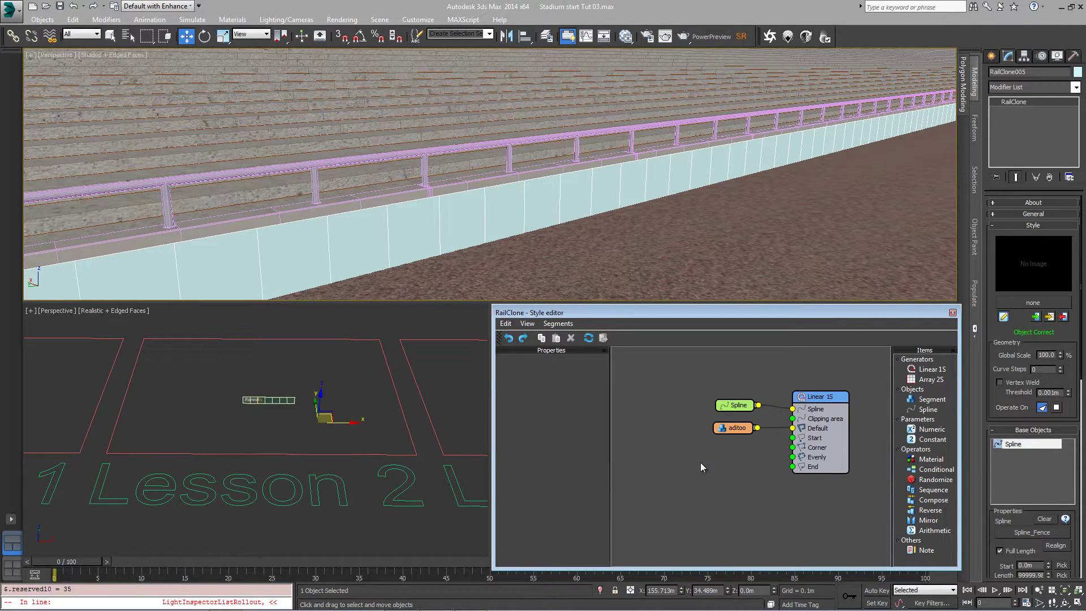
Open the Slate Material Editor and add the Adverts material to View1 as an instance.
key("m")
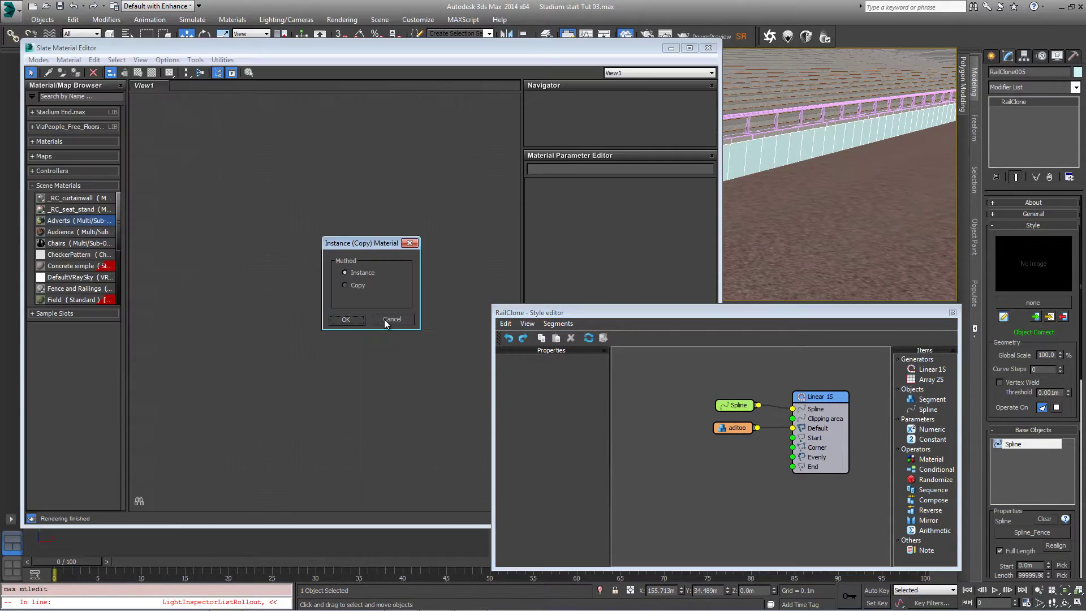
left_click(385, 319)
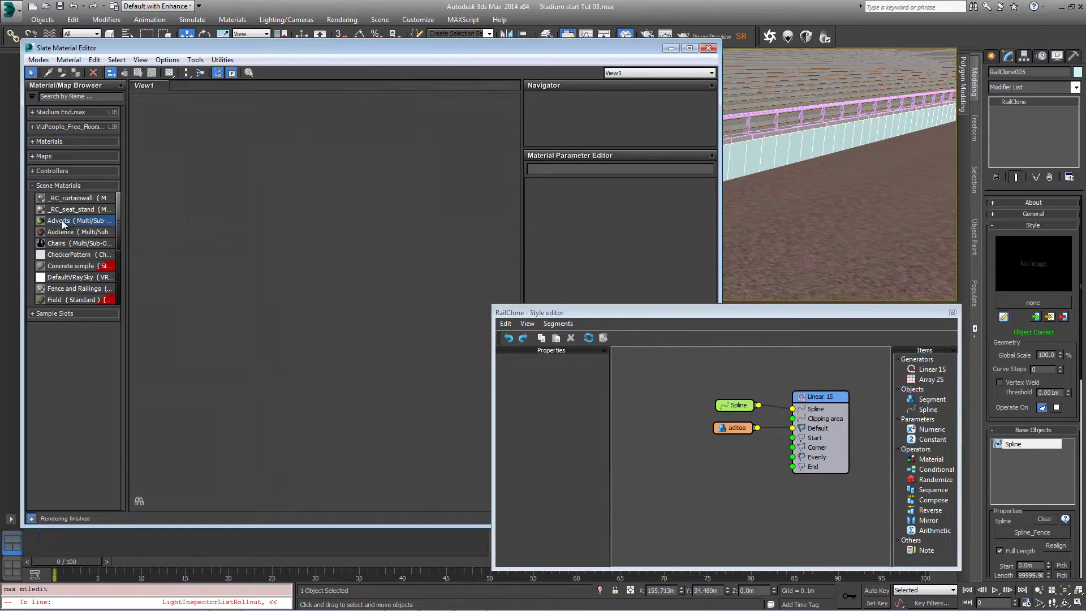
left_click_drag(252, 252, 272, 277)
left_click(346, 320)
Inspect the Adverts material's bitmap nodes (Map #704, #705) and its Multi/Sub node.
scroll(399, 265, "up", 3)
middle_click_drag(415, 271, 419, 226)
scroll(431, 234, "down", 1)
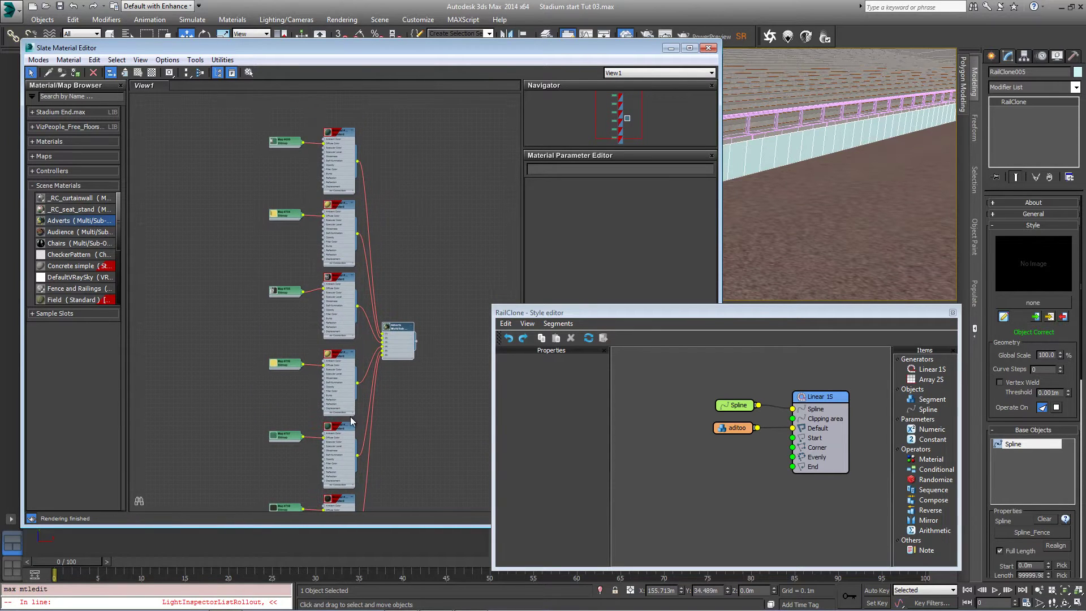
middle_click_drag(350, 416, 351, 388)
scroll(334, 206, "up", 3)
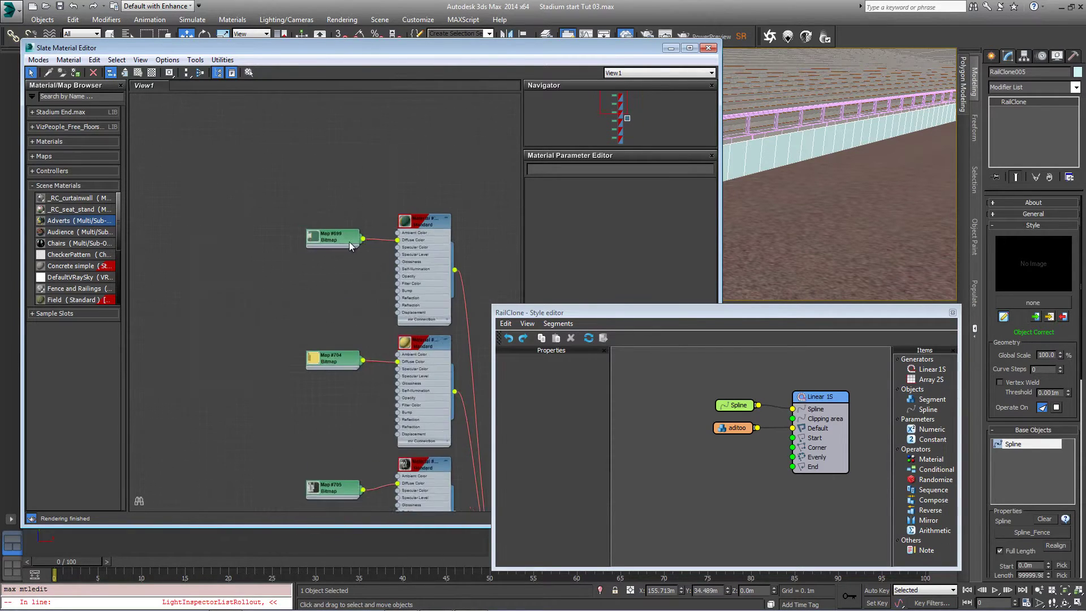
middle_click_drag(368, 334, 317, 271)
middle_click_drag(330, 368, 327, 226)
scroll(326, 226, "down", 1)
scroll(327, 226, "down", 1)
middle_click_drag(253, 178, 222, 276)
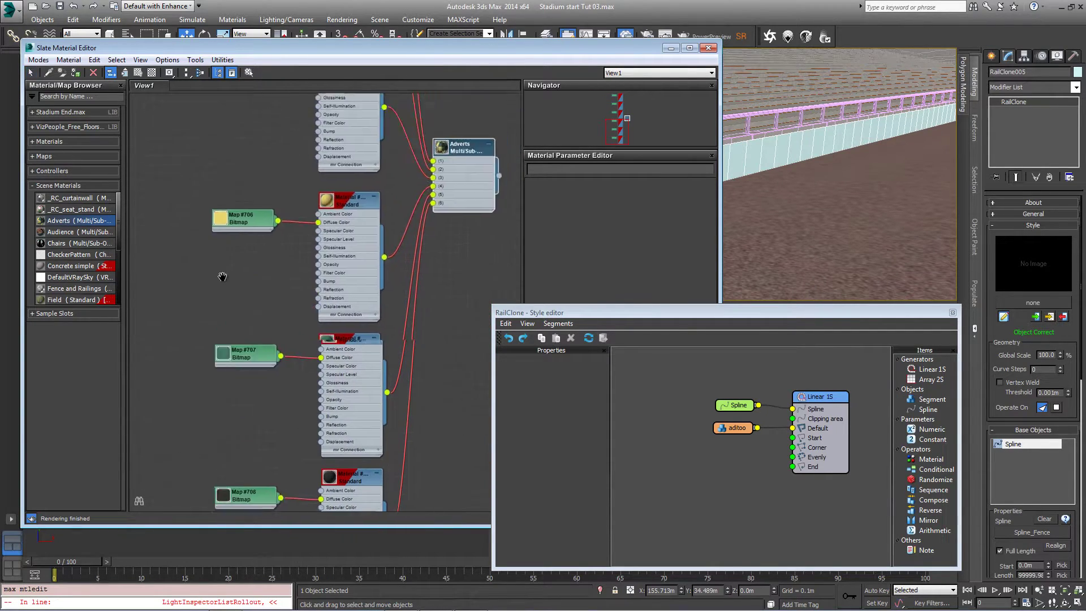
middle_click_drag(259, 201, 223, 339)
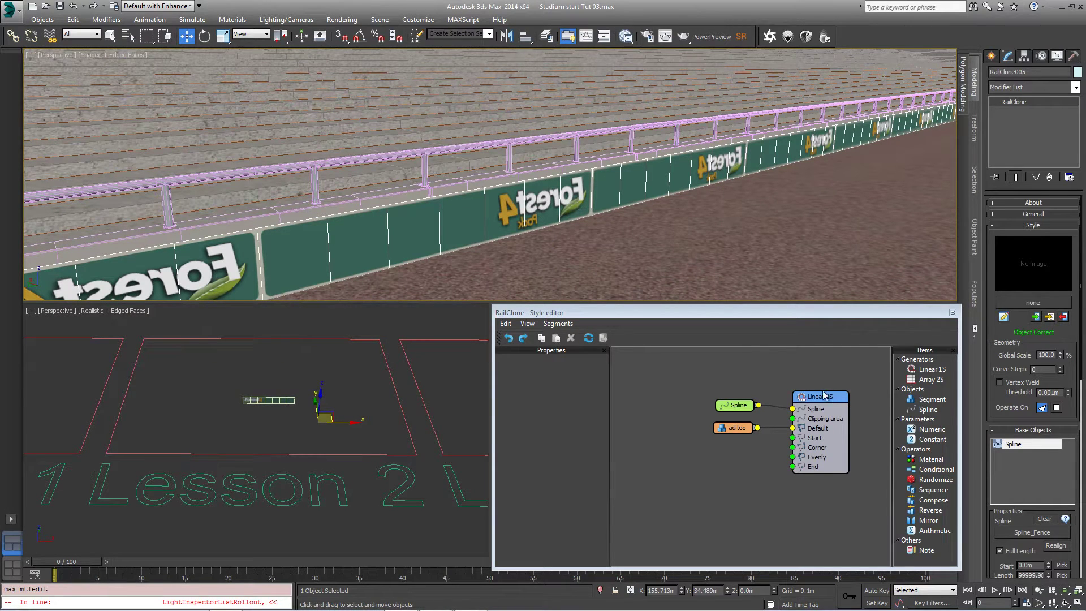
Reverse the Linear 1S generator and change its Y Offset to -0.18m.
left_click_drag(821, 401, 820, 401)
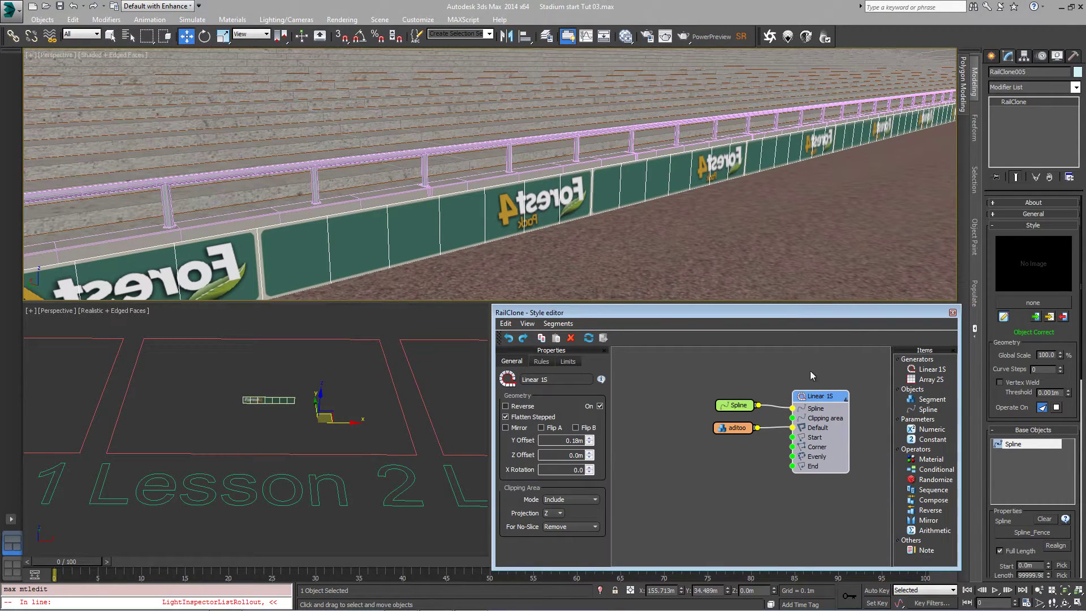
left_click(517, 407)
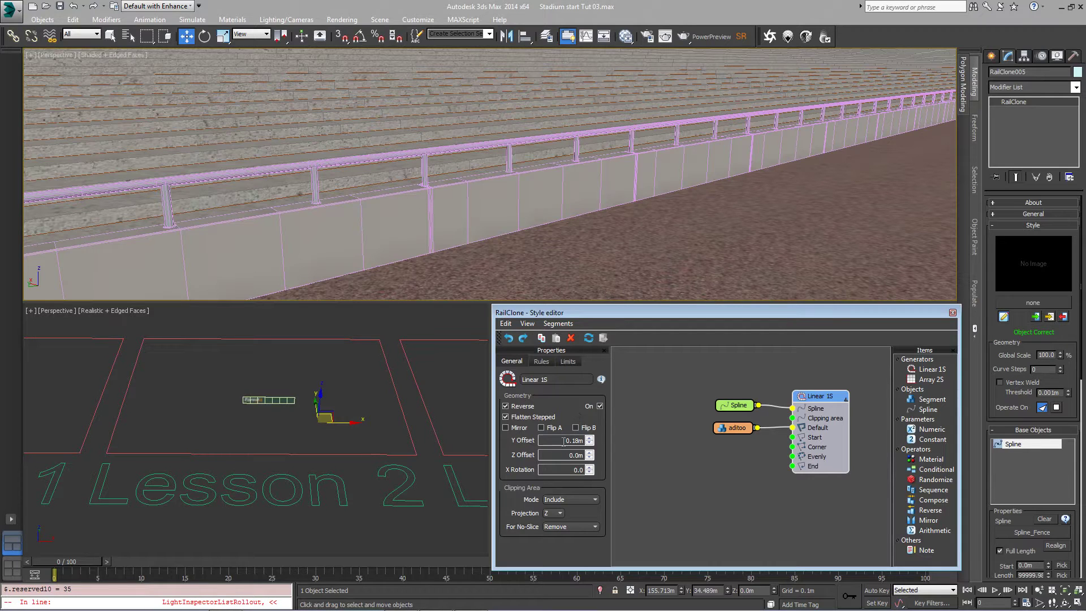
type("-")
key("Return")
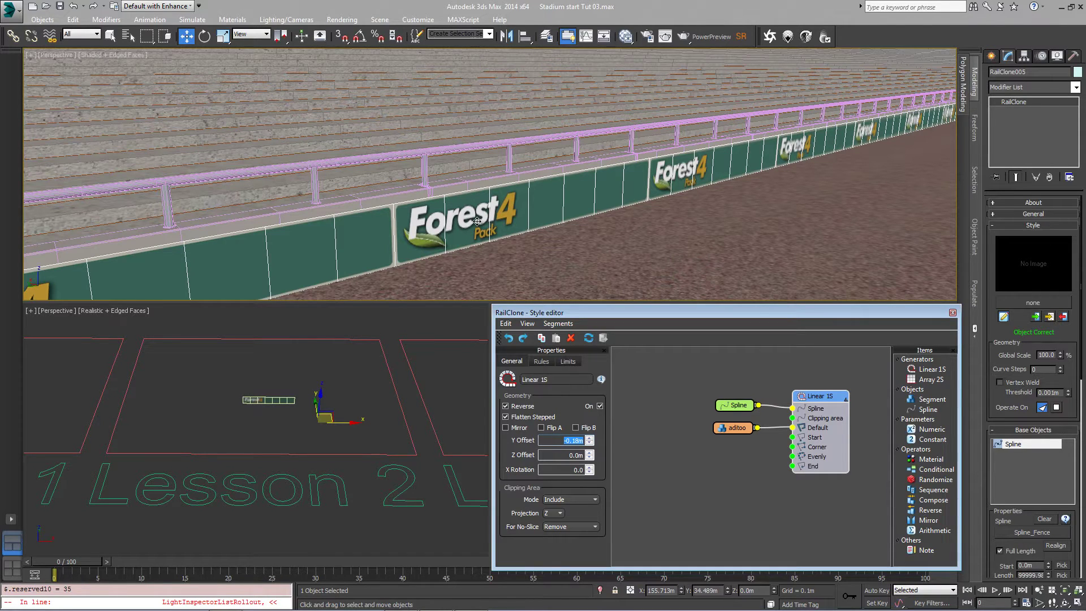
left_click(600, 289)
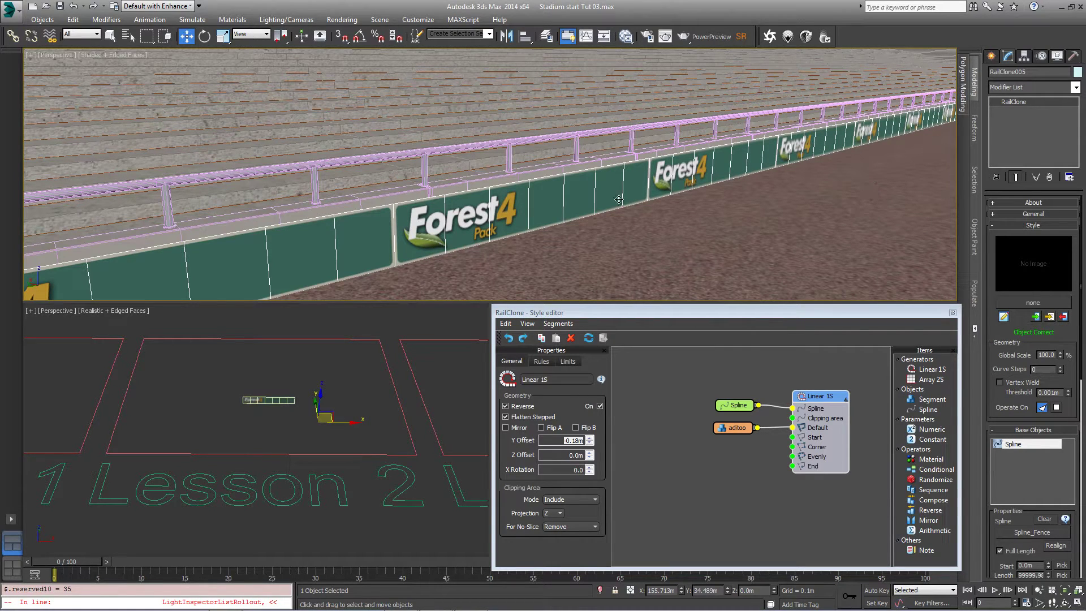
Insert a Material operator between the aditoo segment and Linear 1S Default.
left_click_drag(743, 430, 710, 433)
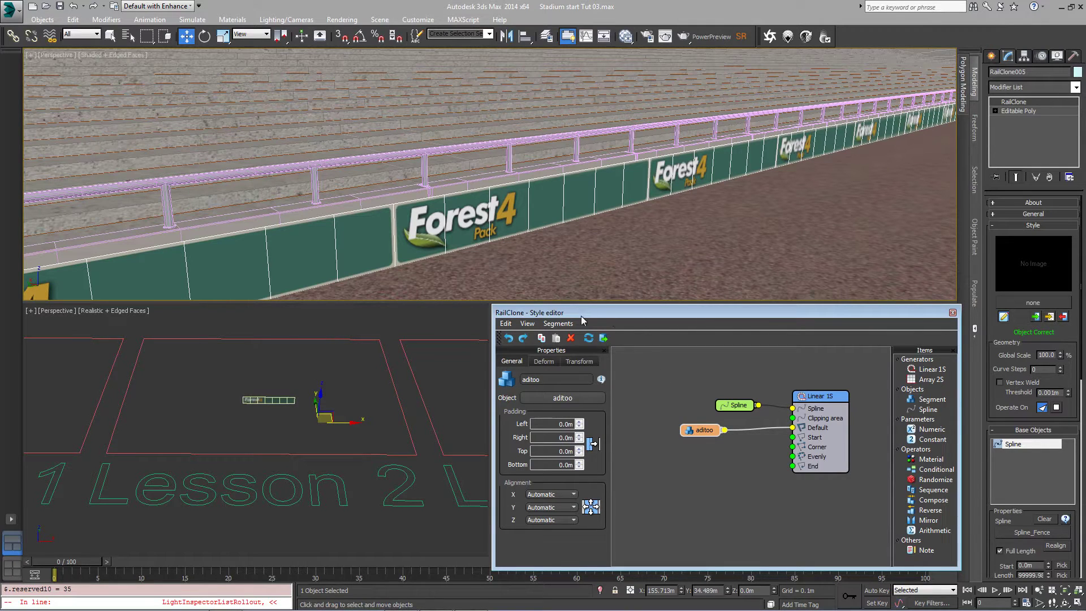
left_click(931, 429)
left_click(932, 460)
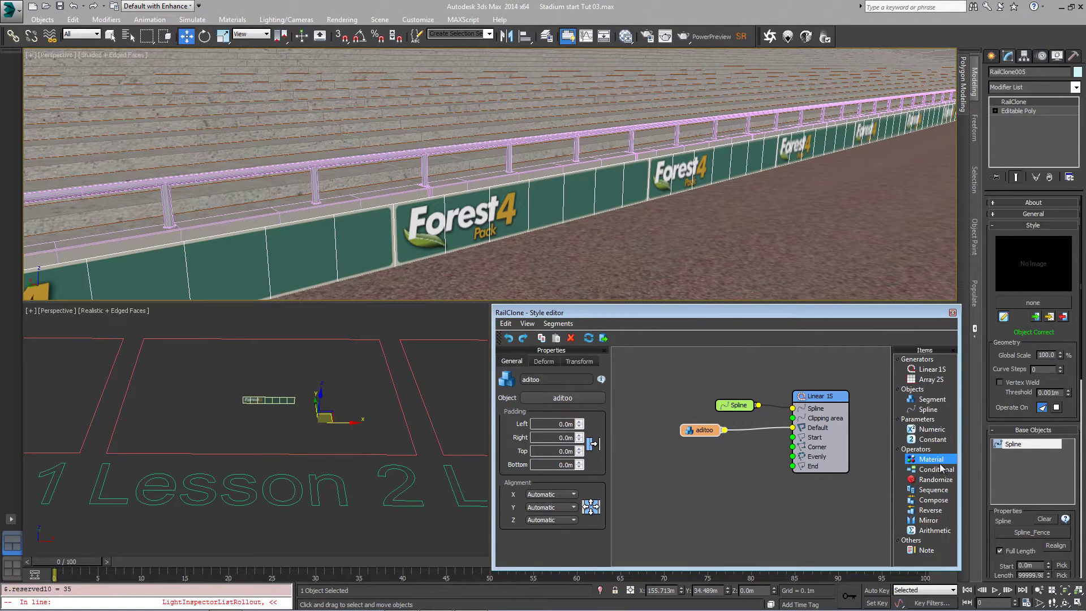
left_click_drag(934, 460, 674, 433)
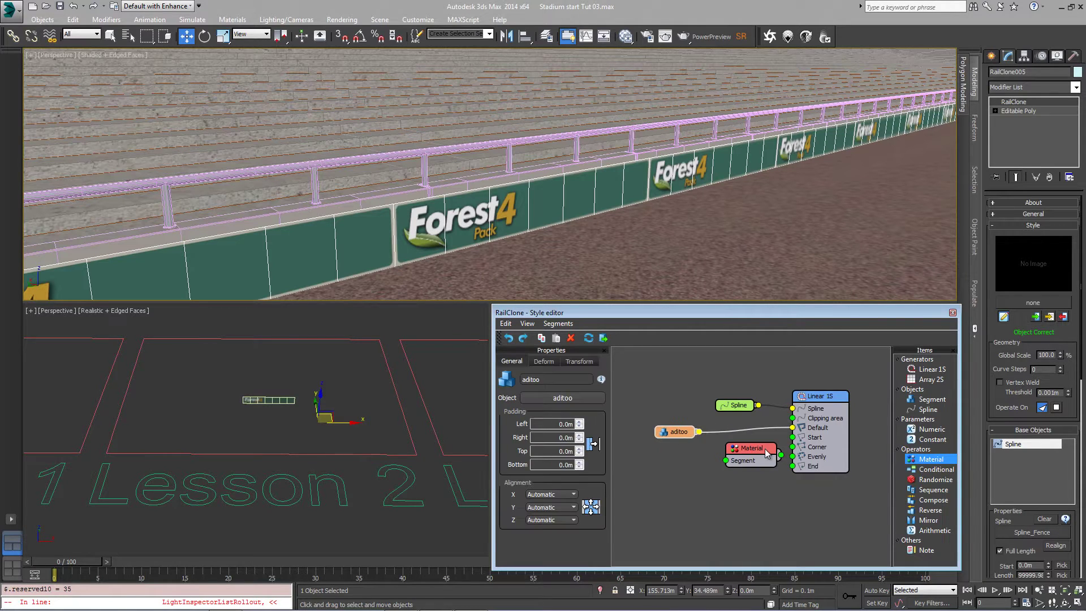
left_click_drag(764, 451, 758, 443)
left_click_drag(680, 433, 671, 430)
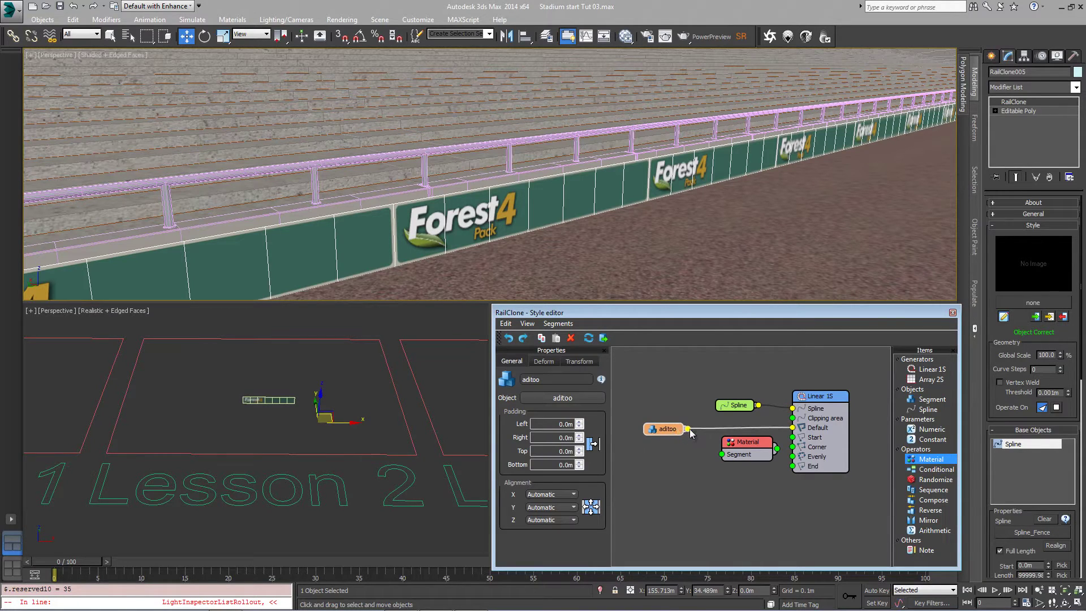
mouse_move(747, 443)
left_mouse_down()
mouse_move(783, 441)
mouse_move(792, 428)
mouse_move(738, 434)
left_mouse_up()
left_click_drag(669, 426, 665, 430)
left_click(741, 433)
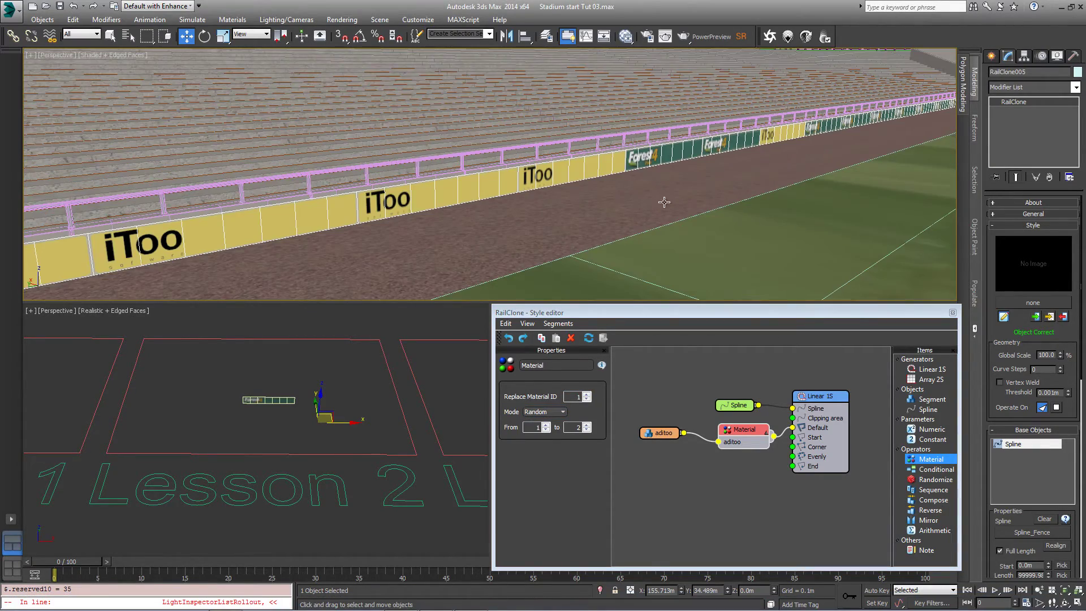
Set the Material operator's random ID upper limit to 6 and view along the fence.
middle_click_drag(663, 195, 626, 290)
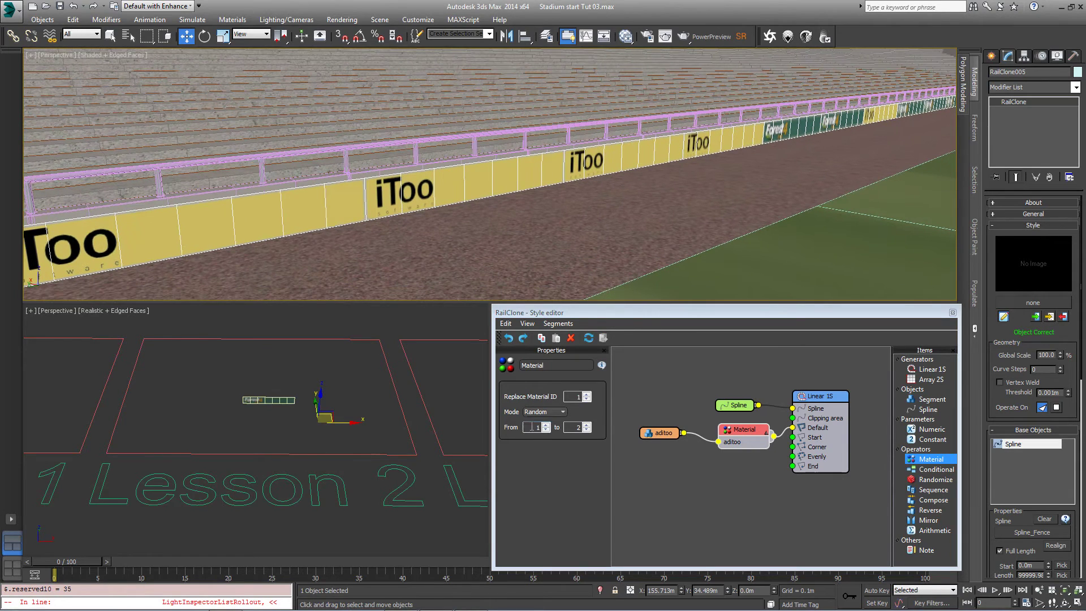
left_click_drag(565, 428, 616, 431)
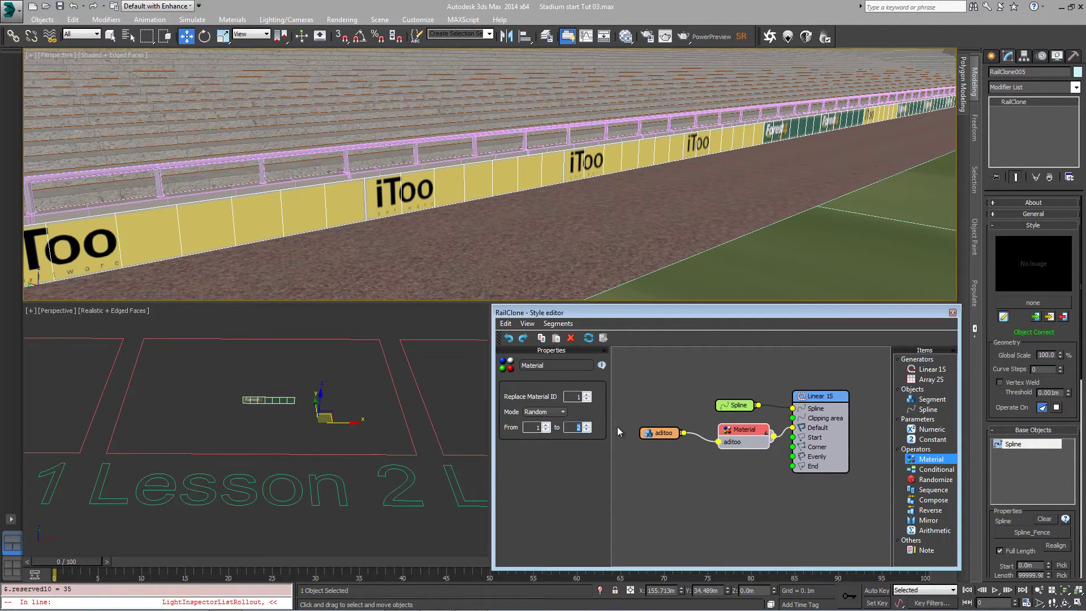
type("6")
key("Return")
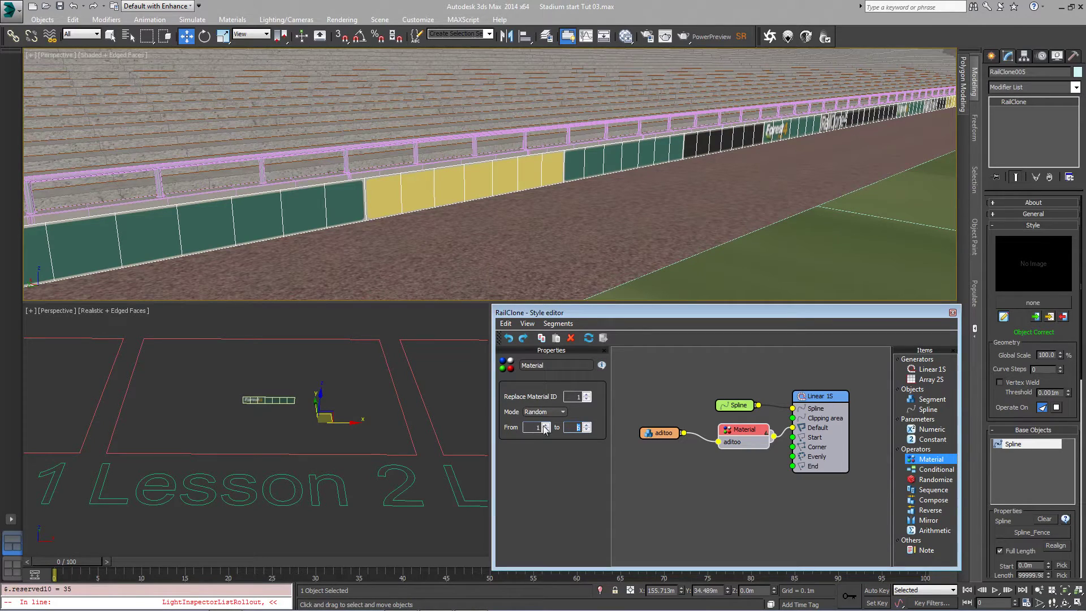
key("F4")
mouse_move(741, 206)
middle_mouse_down()
mouse_move(708, 207)
mouse_move(608, 172)
mouse_move(634, 166)
mouse_move(612, 170)
middle_mouse_up()
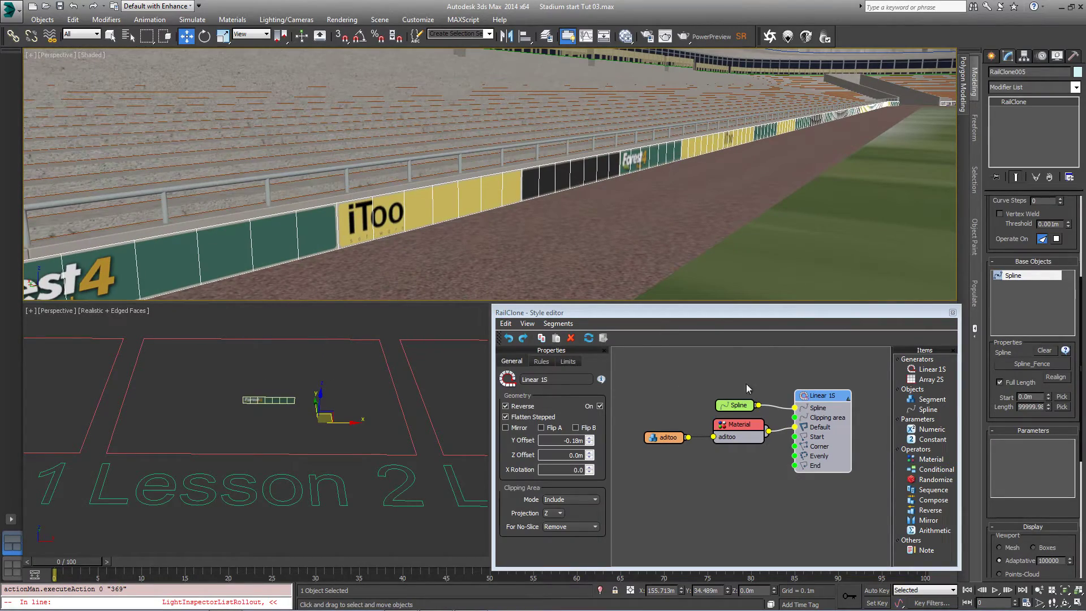
Export the Linear 1S Y Offset and link a new Numeric parameter to it.
scroll(1005, 389, "down", 3)
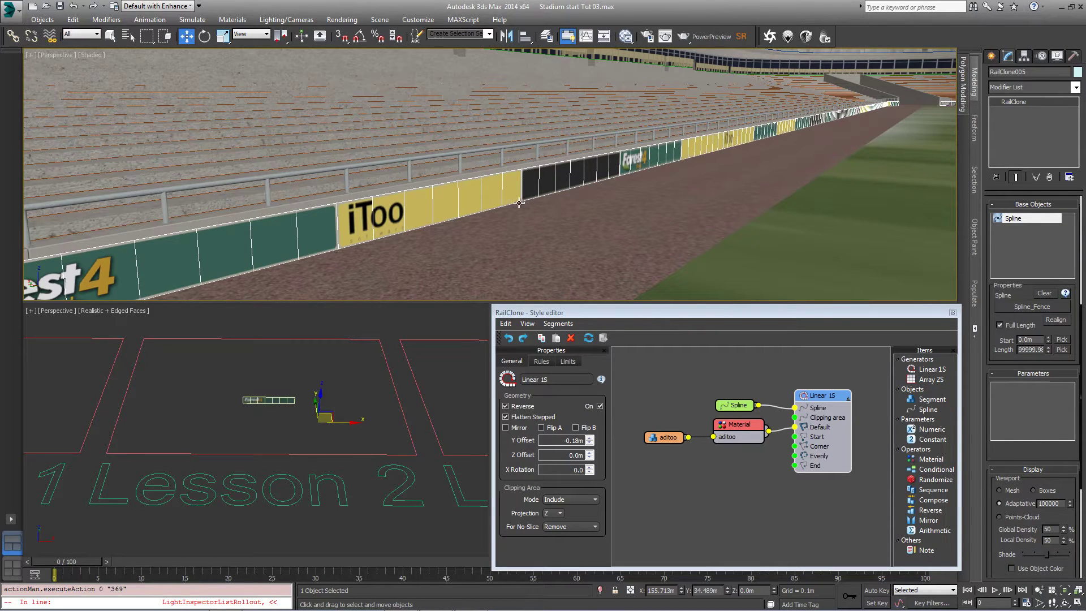
left_click(907, 399)
left_click_drag(793, 458, 791, 458)
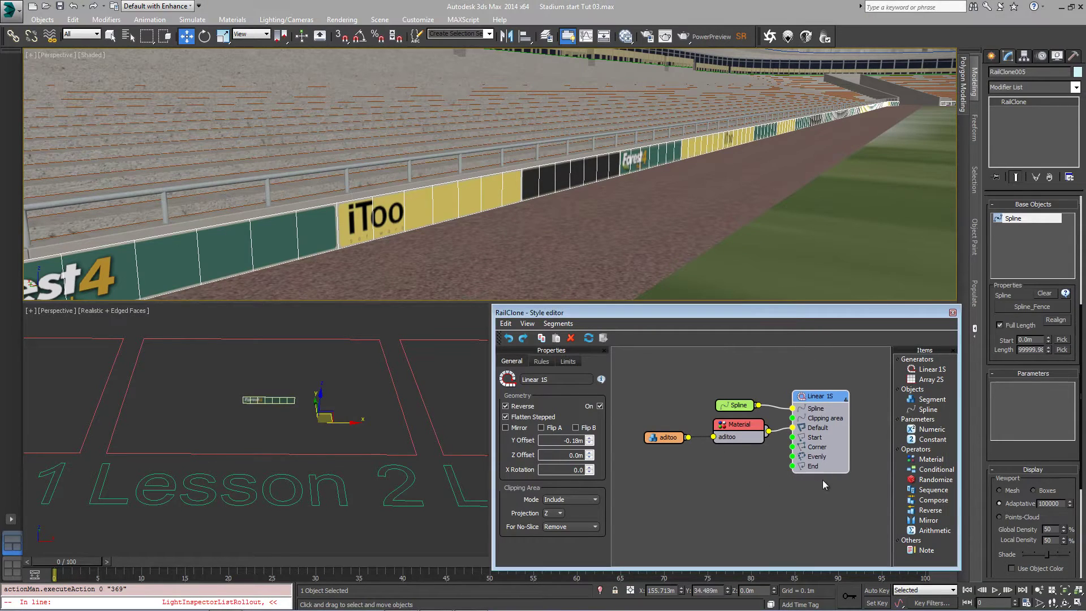
right_click(816, 396)
mouse_move(838, 460)
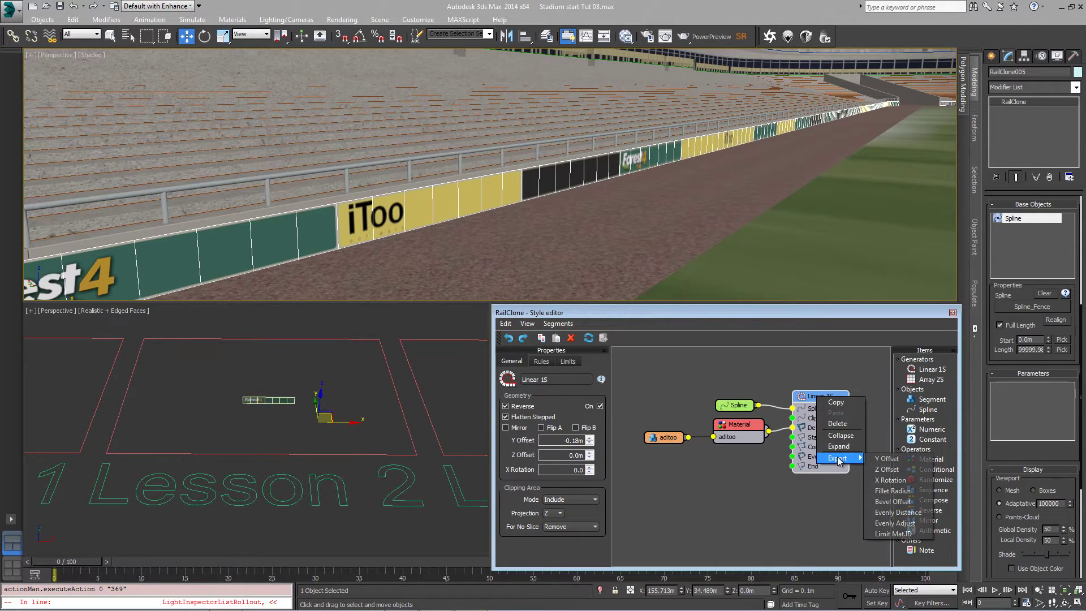
left_click(887, 459)
left_click_drag(931, 428, 792, 479)
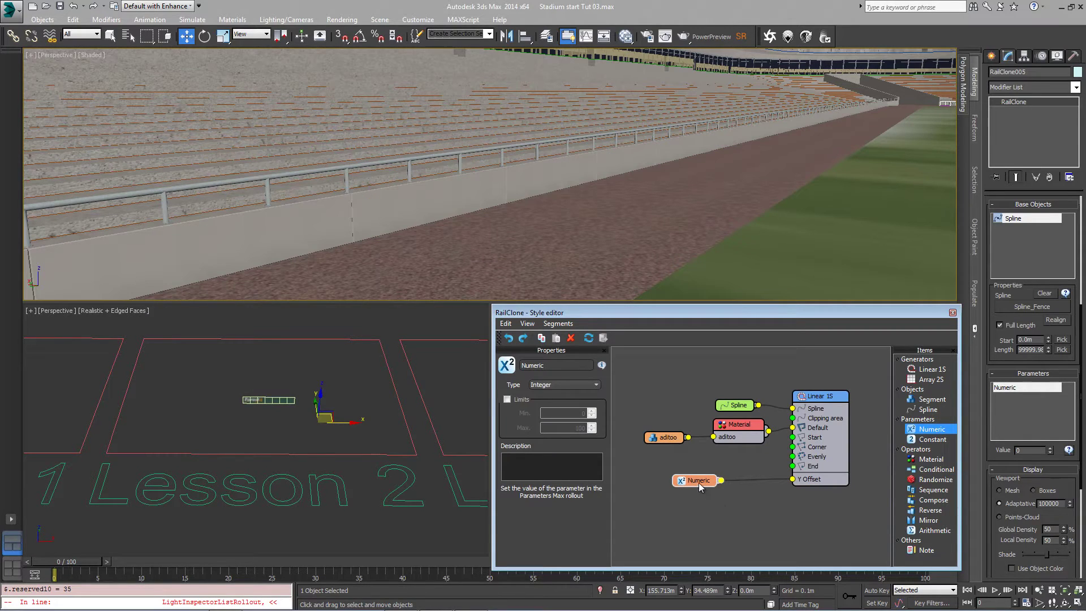
Set the Numeric parameter to Scene Units with a value of -0.095m.
left_click(541, 385)
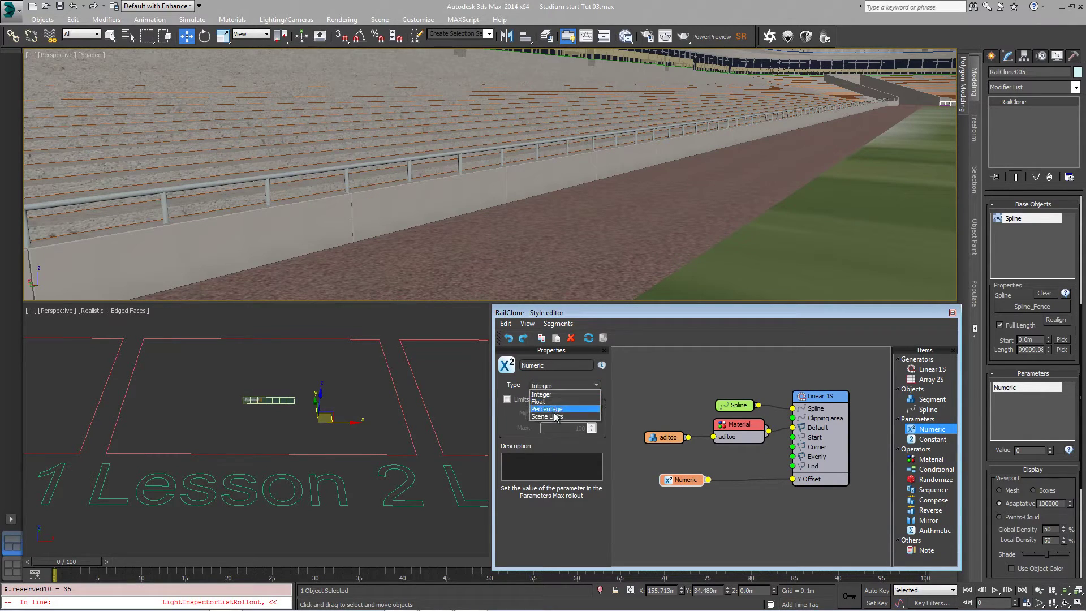
left_click(553, 417)
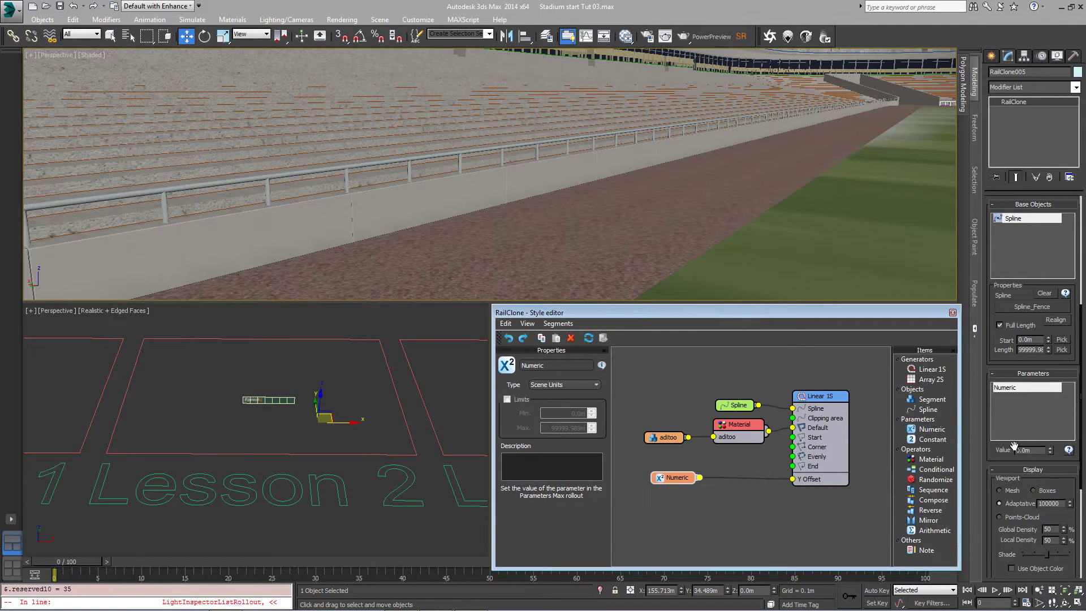
left_click_drag(1049, 450, 1040, 446)
type("-")
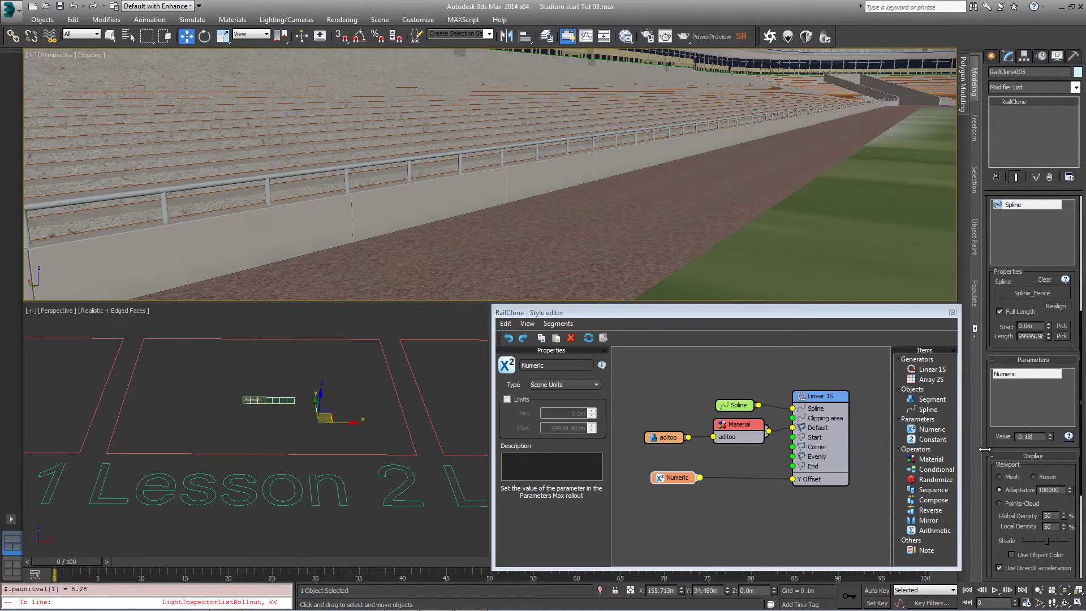
key("Return")
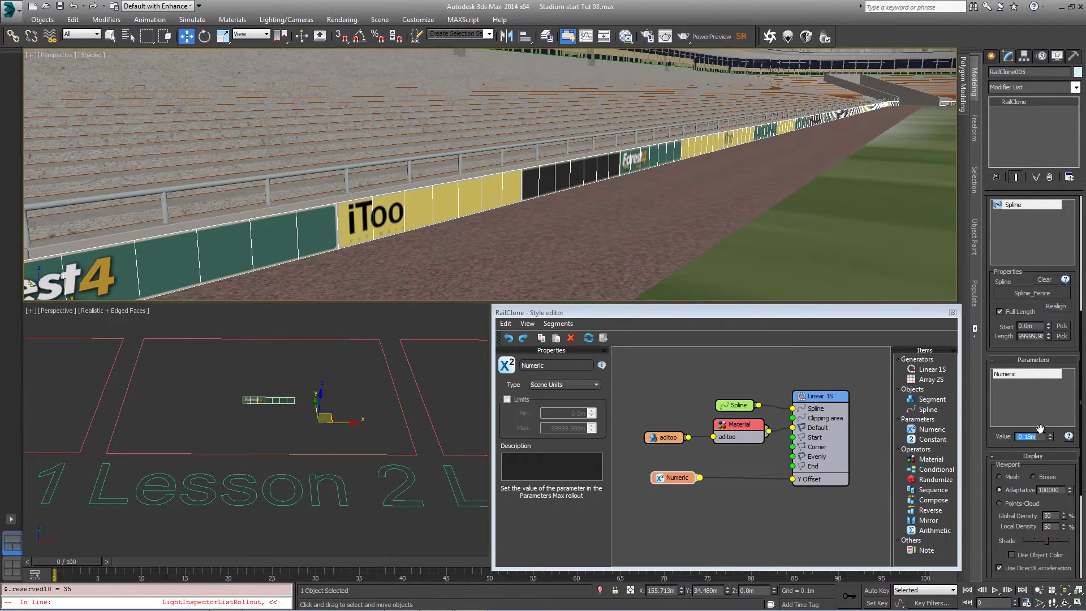
left_click_drag(1052, 436, 1016, 409)
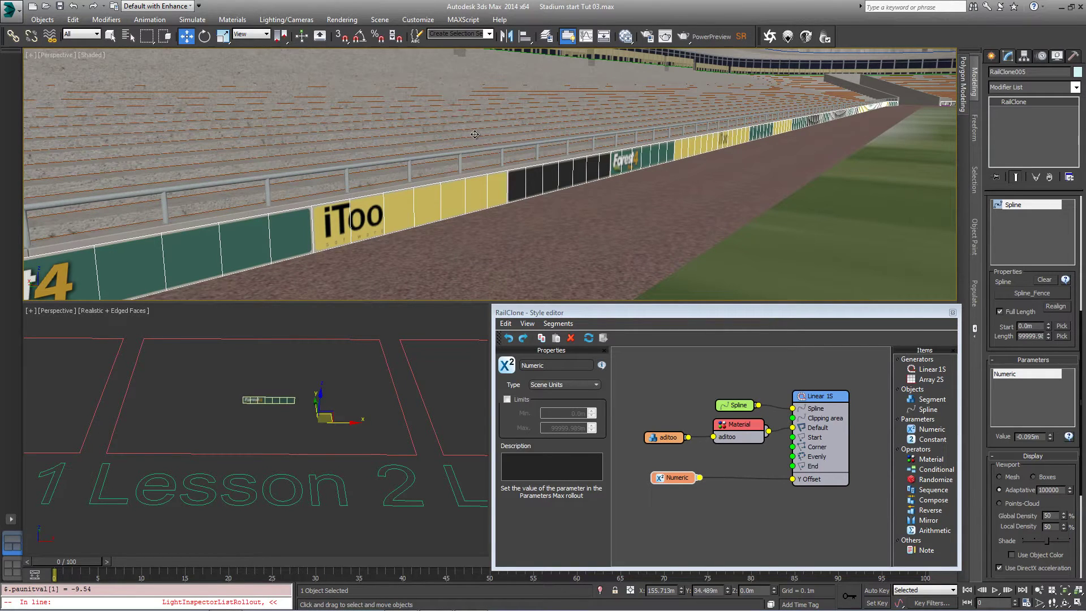
Export the Linear 1S Z Offset and link a second Numeric parameter to it.
left_click(819, 402)
right_click(815, 399)
mouse_move(832, 463)
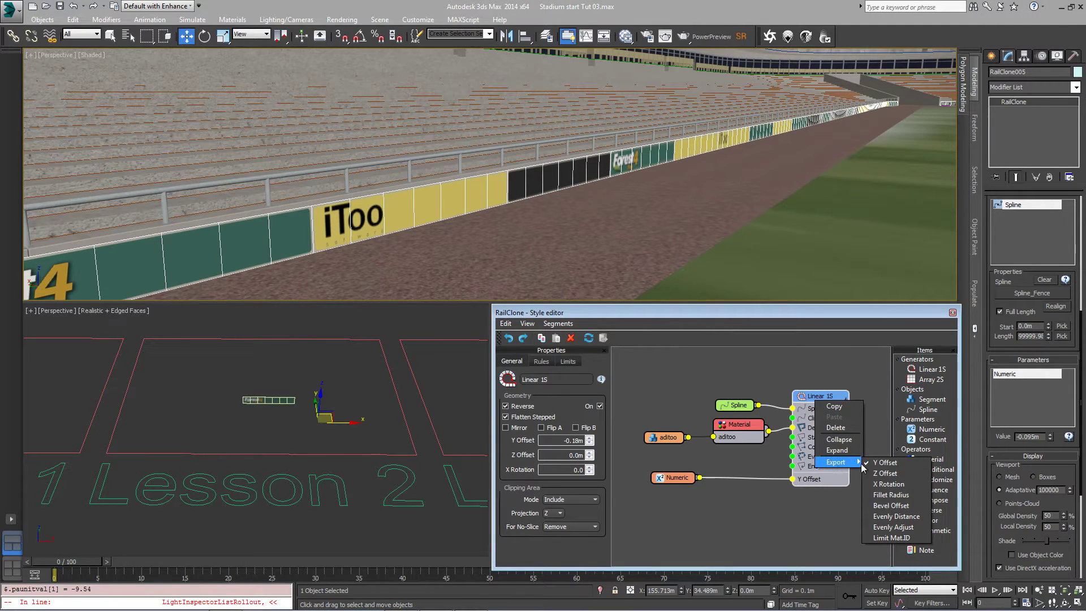
left_click(884, 474)
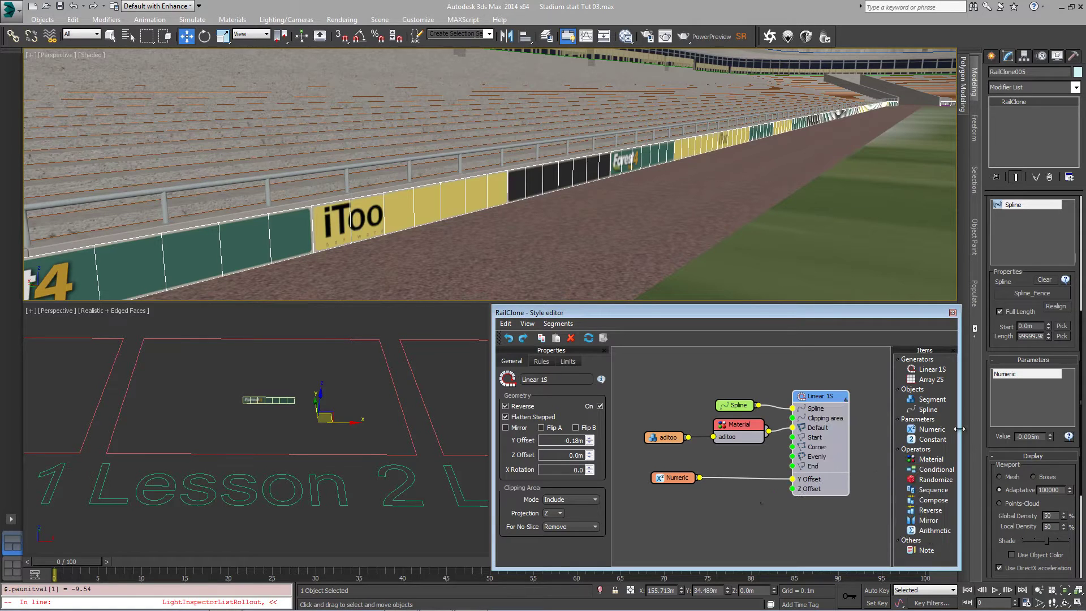
left_click_drag(931, 429, 794, 489)
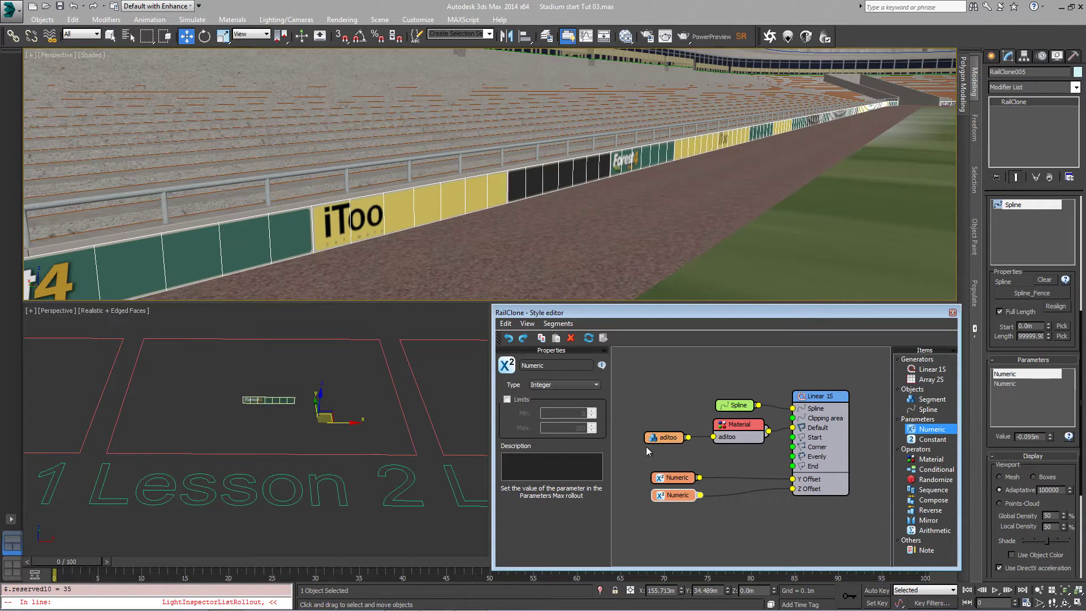
Set the second parameter to Scene Units, test 0.067m, then reset it to 0.0m.
left_click(588, 387)
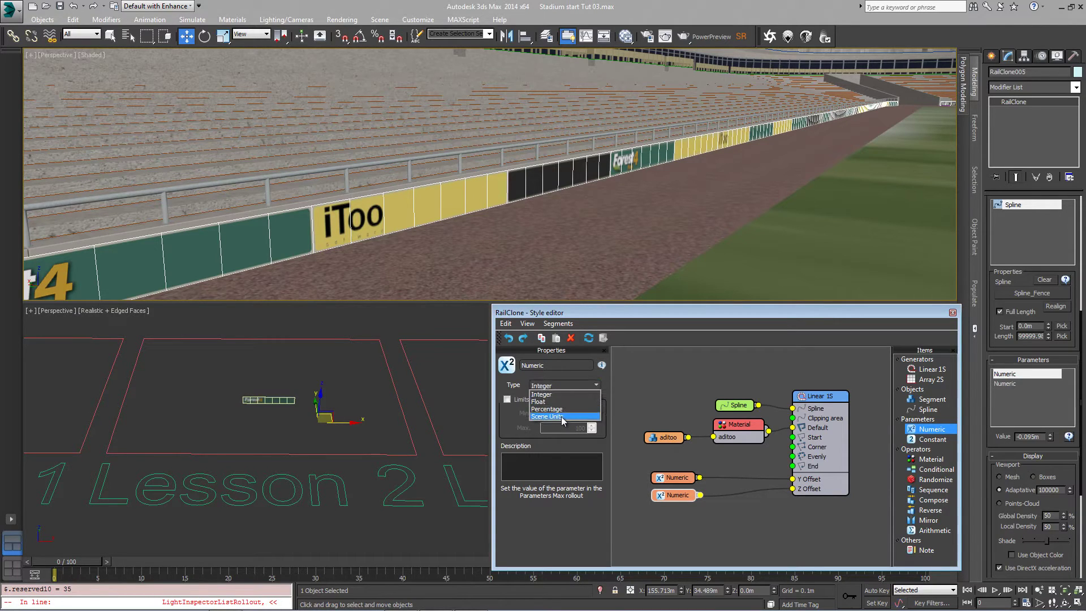
left_click(565, 416)
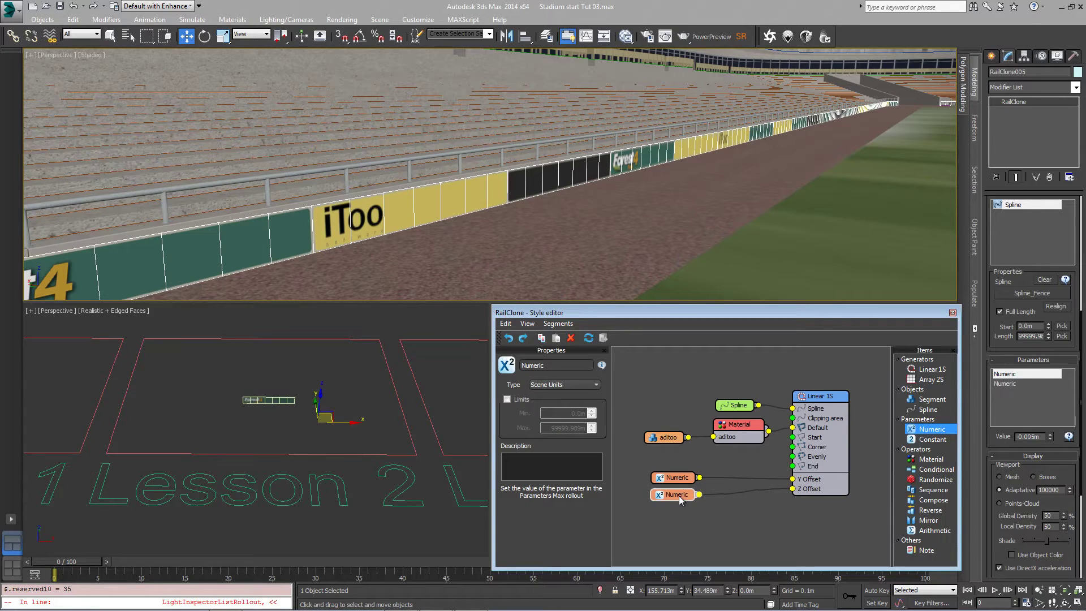
left_click(1006, 384)
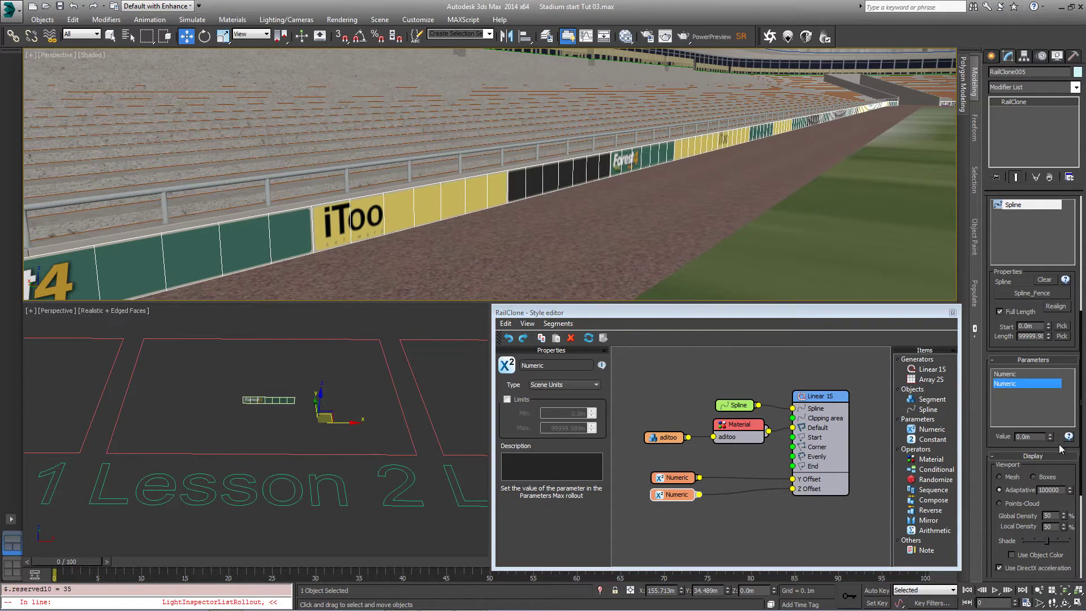
left_click_drag(1050, 436, 1051, 421)
right_click(1049, 436)
Rename the Y offset parameter to 'Y- Offset'.
left_click(687, 478)
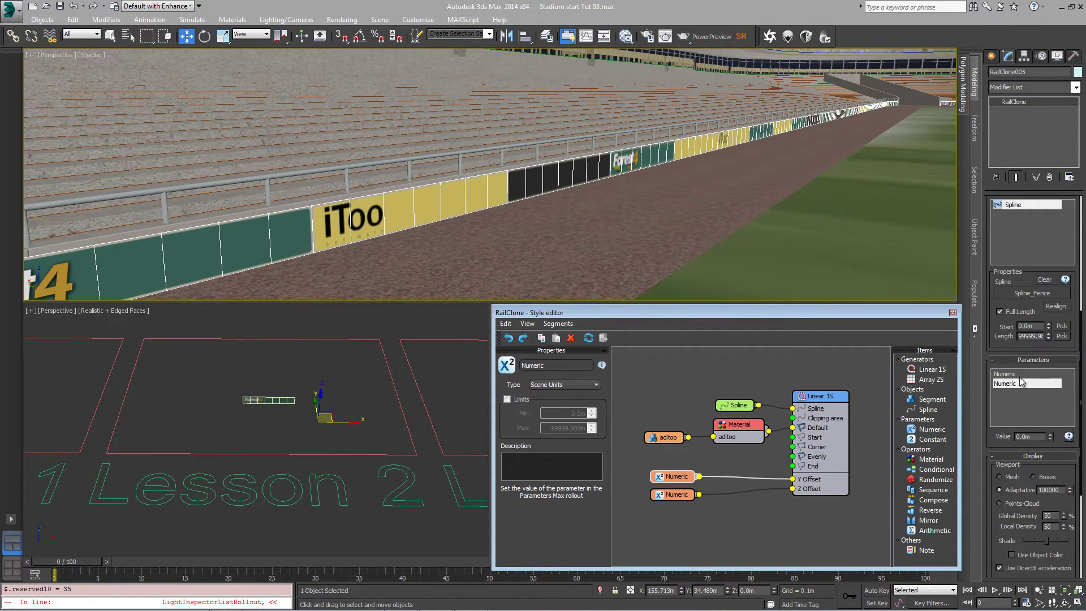
double_click(556, 366)
type("Y")
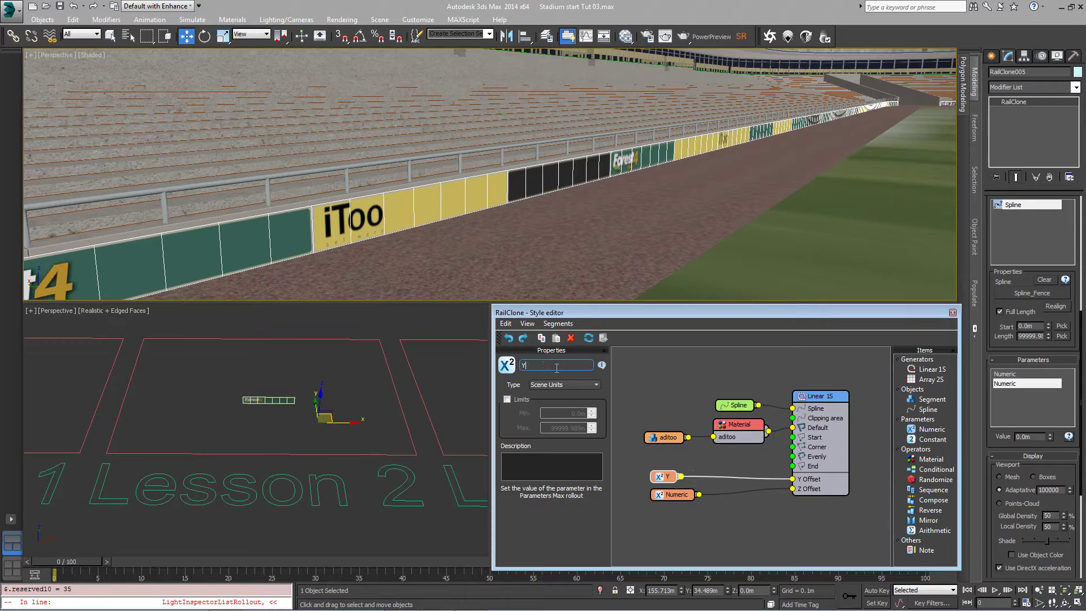
type("- Offset")
key("Return")
Rename the Z offset parameter to 'z offset'.
left_click_drag(570, 370, 491, 372)
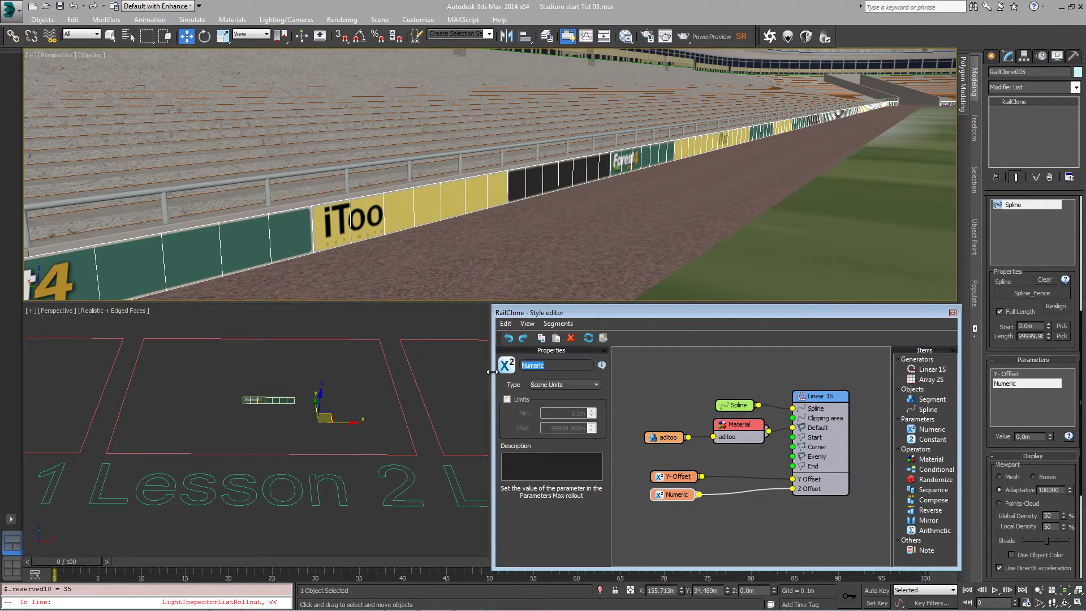
type("z offset")
left_click(665, 508)
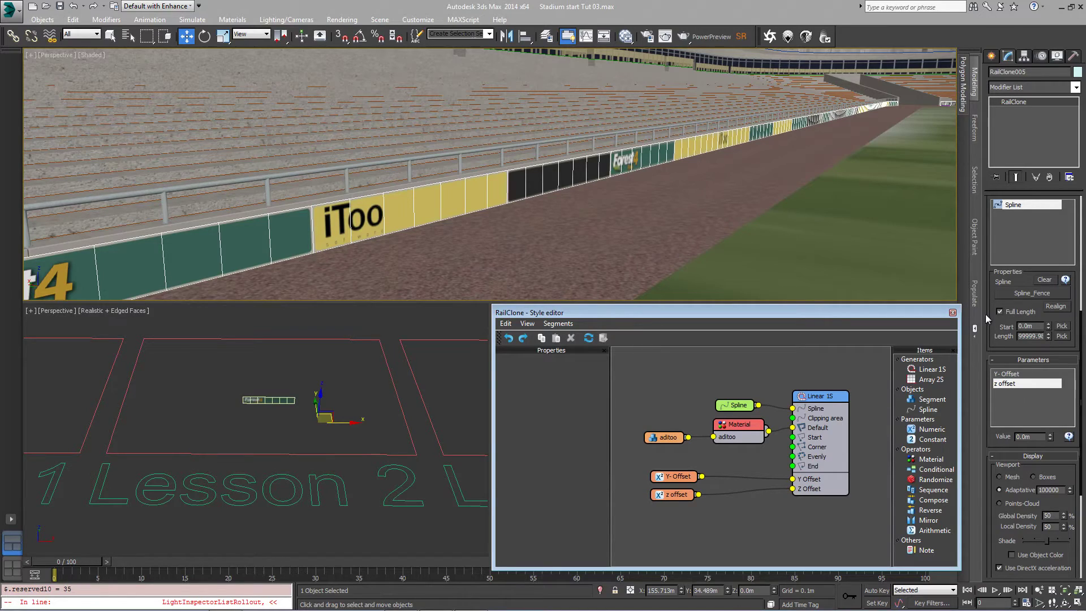
Close the Style editor and create a new RailClone object near the upper stand.
left_click(953, 313)
middle_click_drag(404, 159, 544, 389)
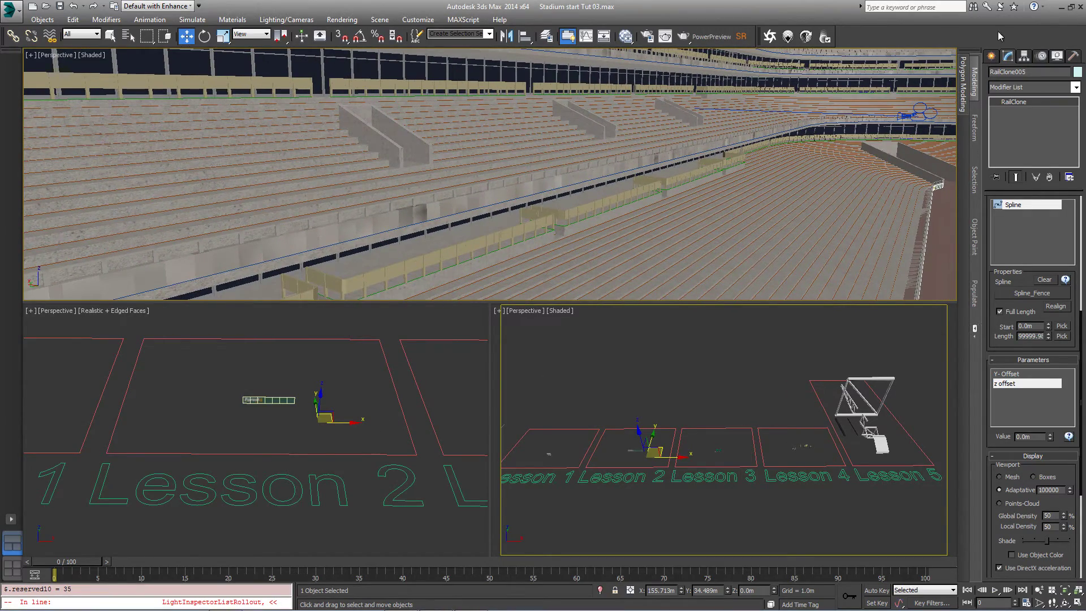
left_click(991, 56)
left_click(1054, 128)
left_click_drag(243, 425, 252, 437)
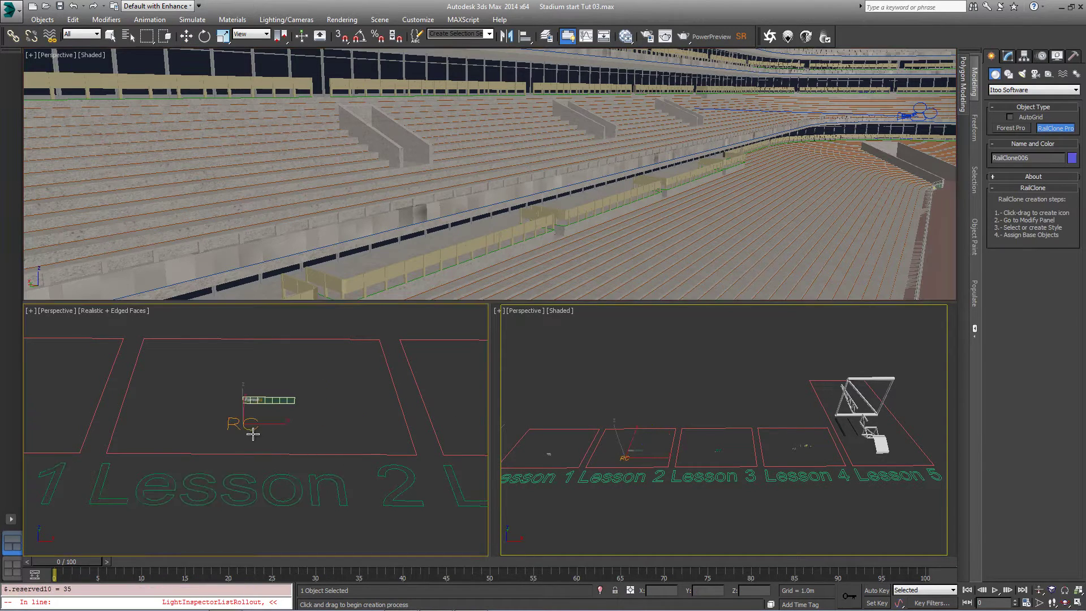
left_click(1009, 56)
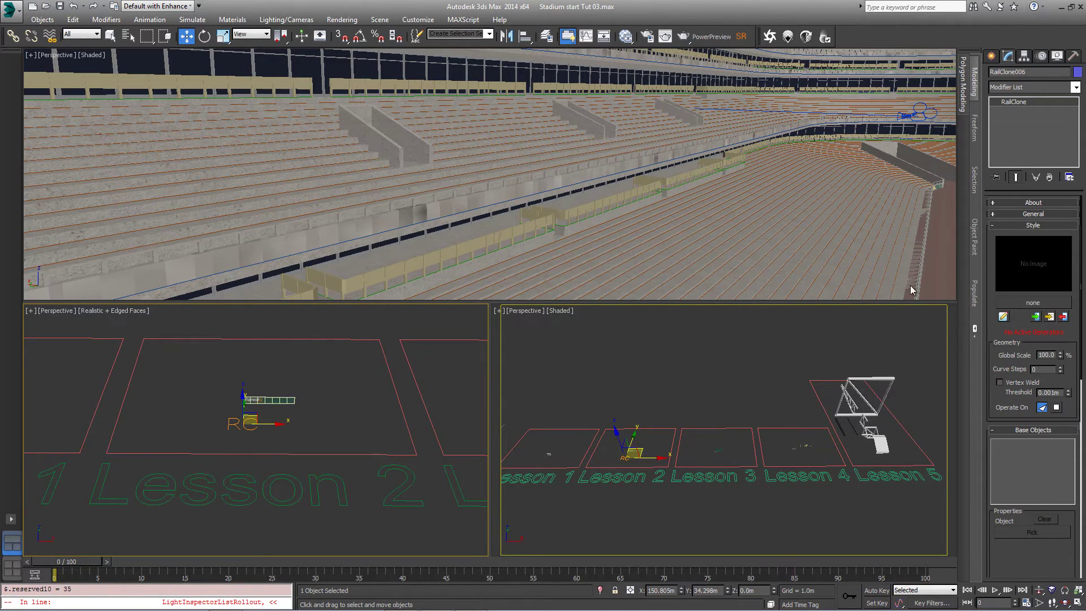
Copy the billboard style from RailClone002, accepting the not-undoable warning.
middle_click_drag(894, 260, 799, 226)
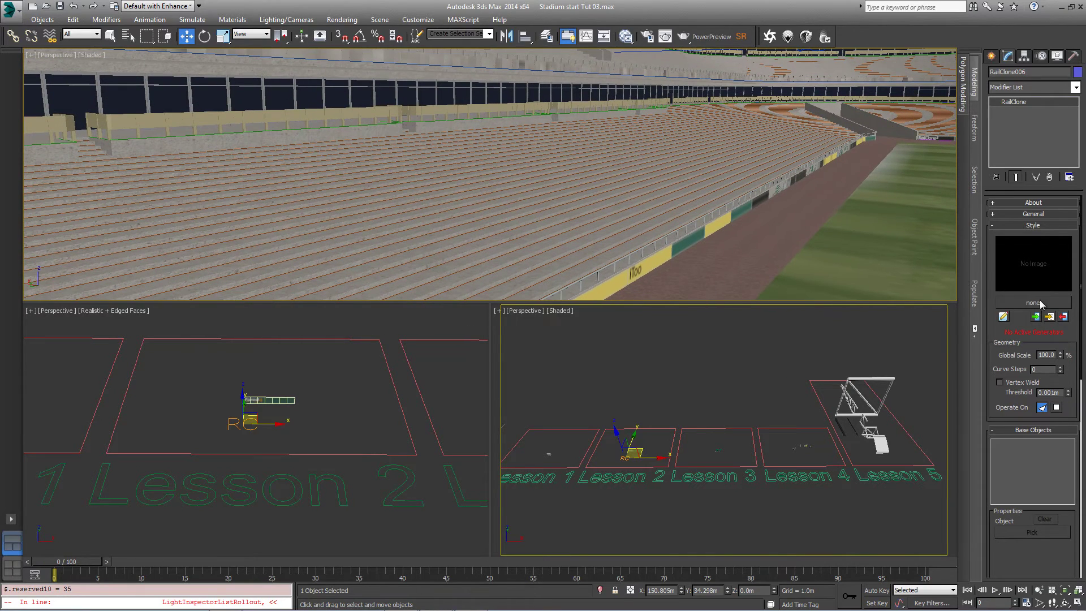
left_click(1063, 318)
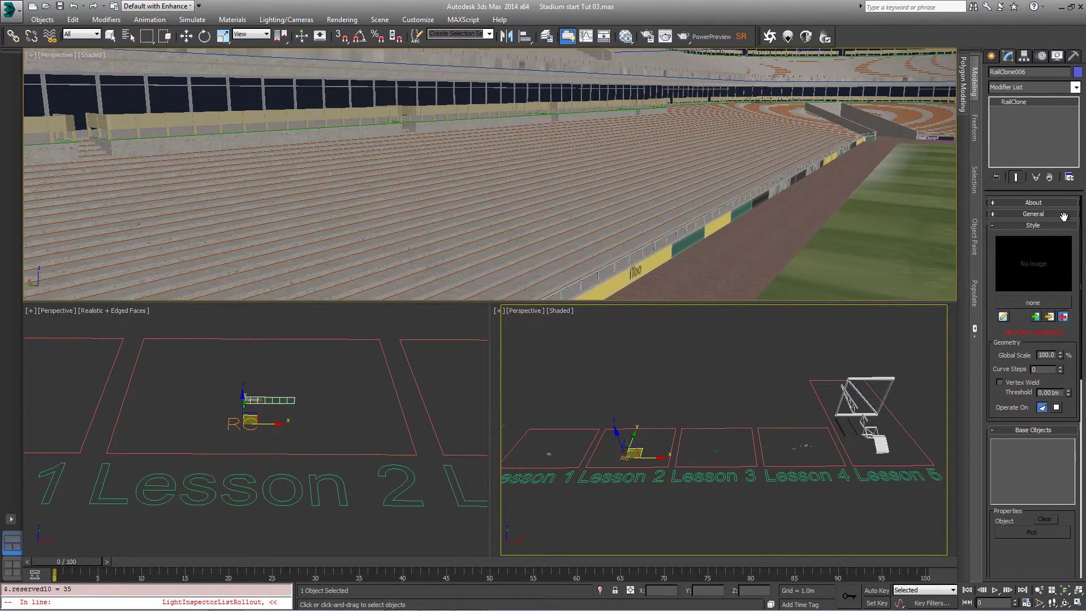
left_click(722, 221)
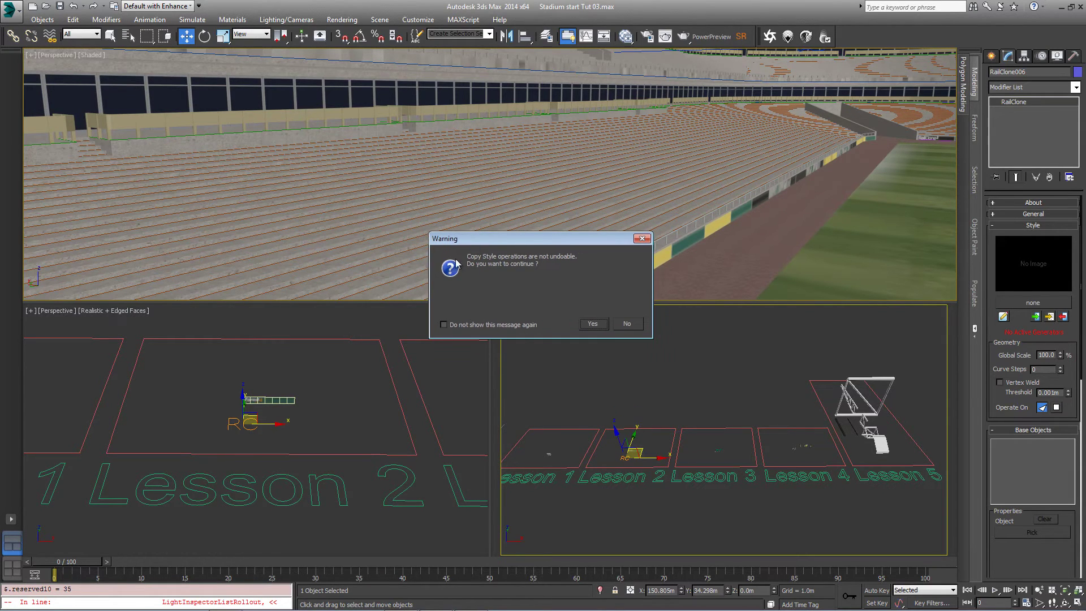
left_click(591, 324)
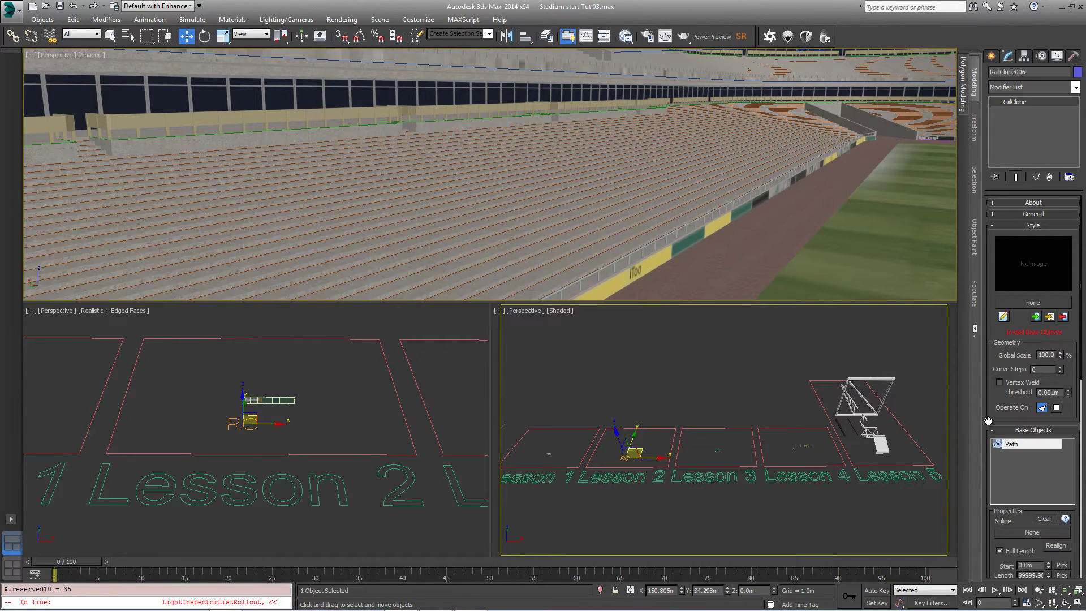
Set Spline_UpperFence as the path for the copied billboard rail.
left_click_drag(990, 420, 991, 373)
scroll(990, 373, "down", 5)
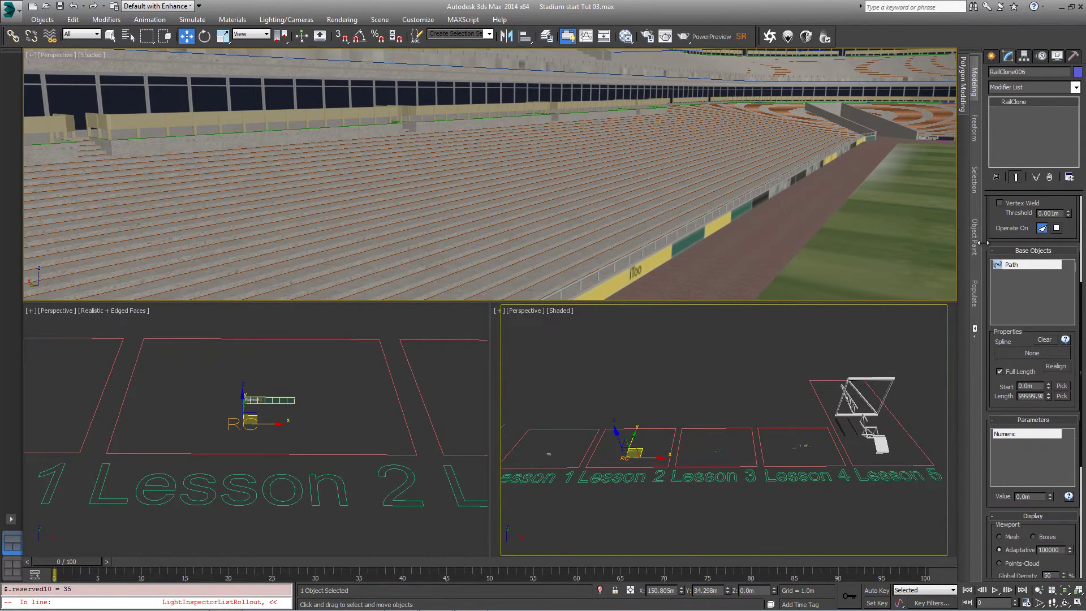
left_click(1030, 353)
scroll(504, 139, "up", 3)
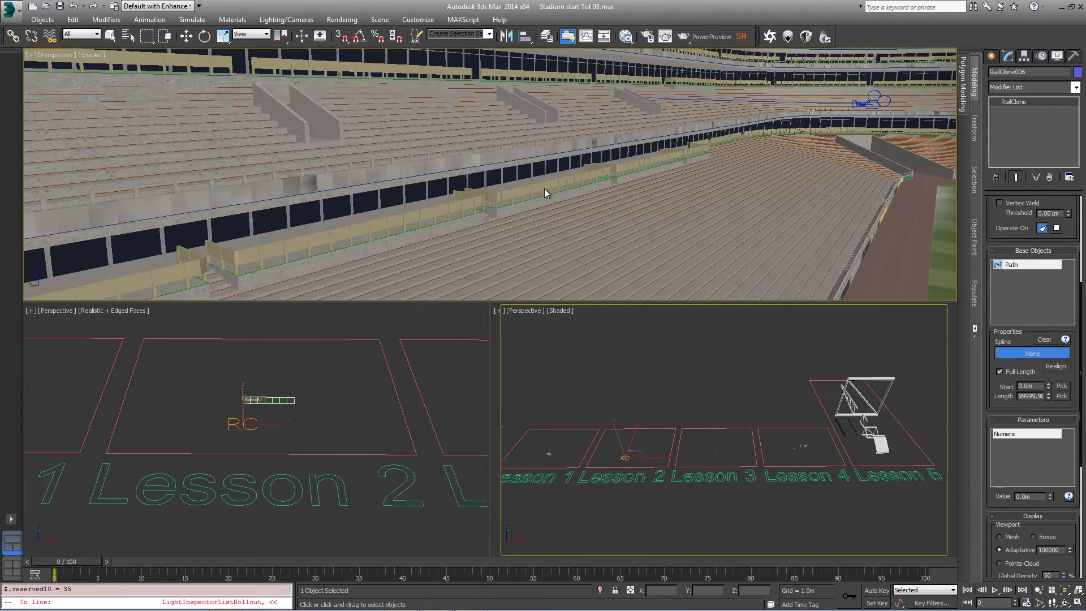
left_click(521, 169)
Adjust the Y-Offset parameter to 0.019m.
scroll(838, 240, "up", 2)
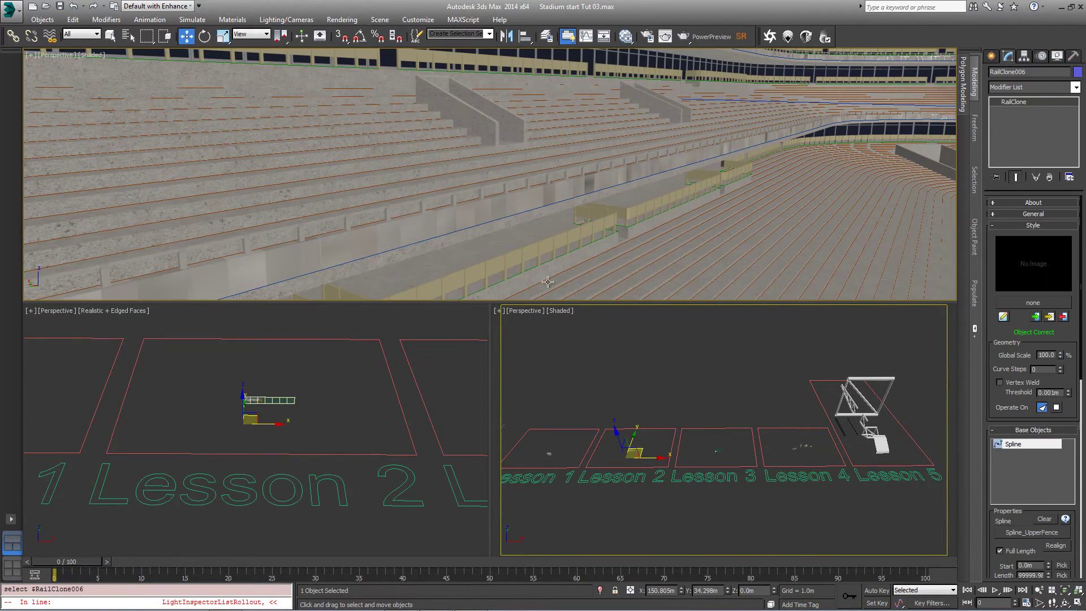
scroll(994, 418, "down", 5)
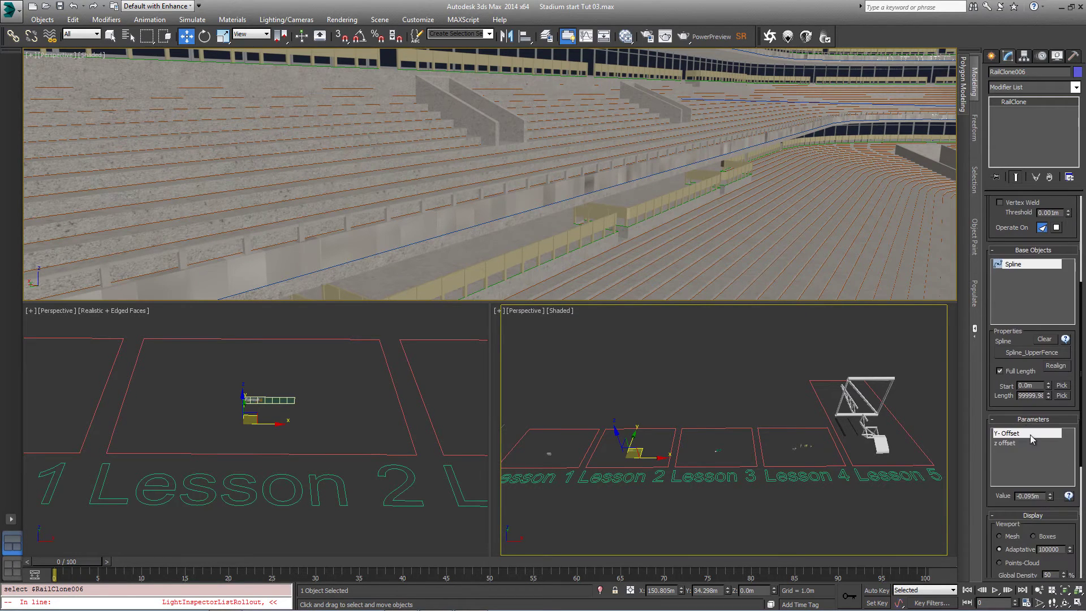
left_click_drag(1049, 495, 1028, 430)
middle_click_drag(566, 294, 496, 184)
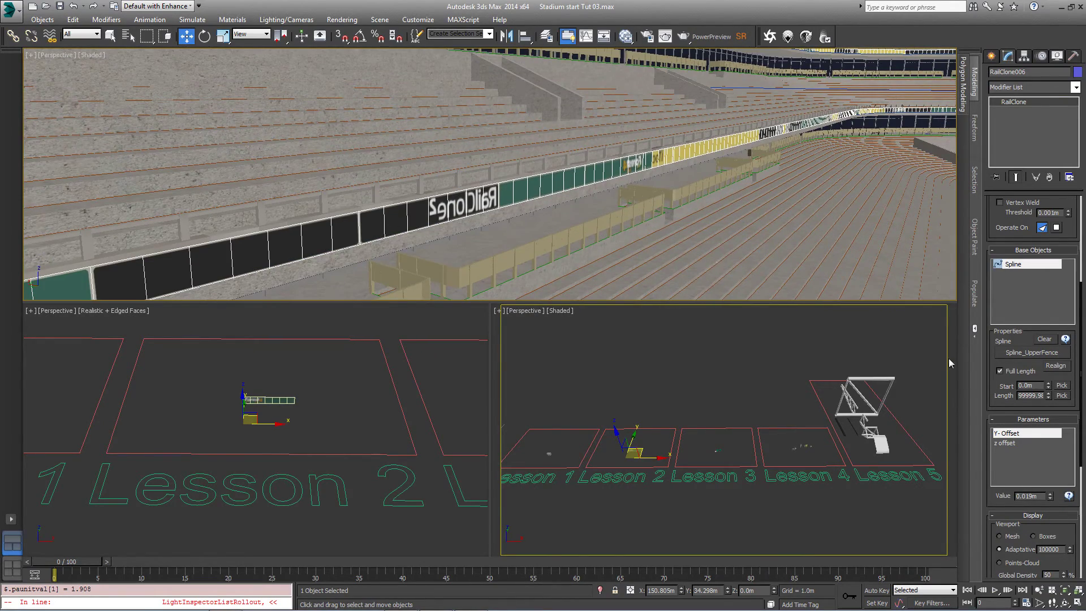
scroll(1016, 314, "up", 5)
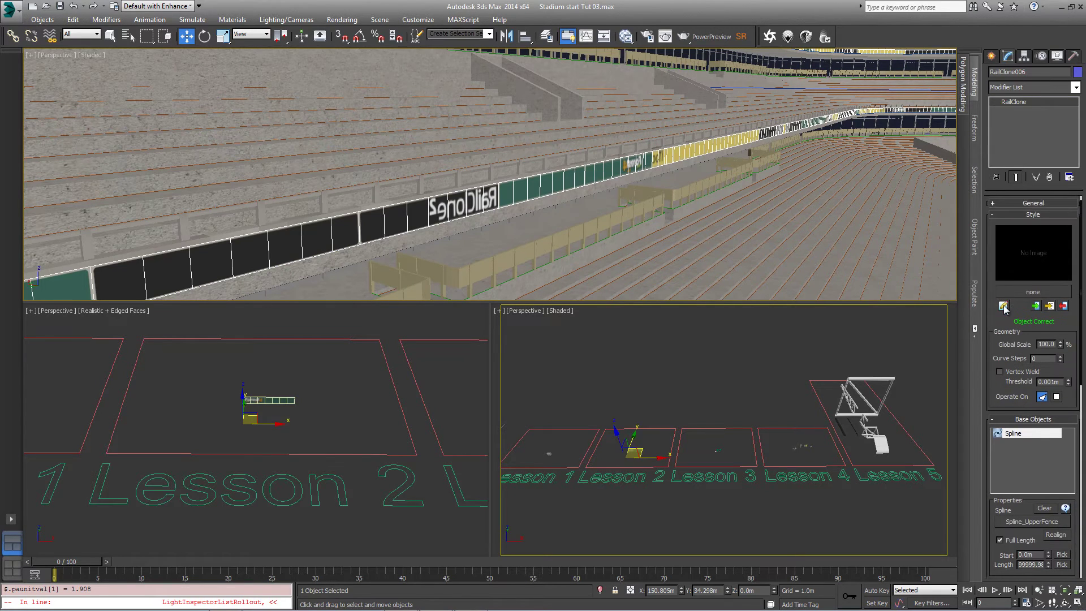
Turn off Reverse on the Linear 1S generator in the Style Editor.
left_click(1003, 306)
left_click(820, 395)
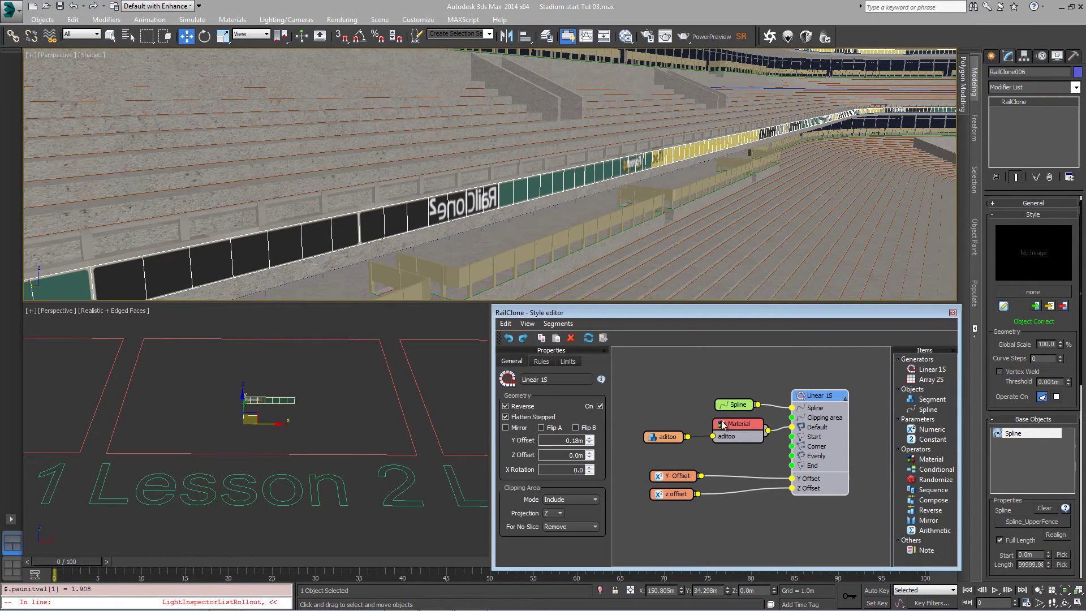
left_click(510, 408)
left_click(952, 312)
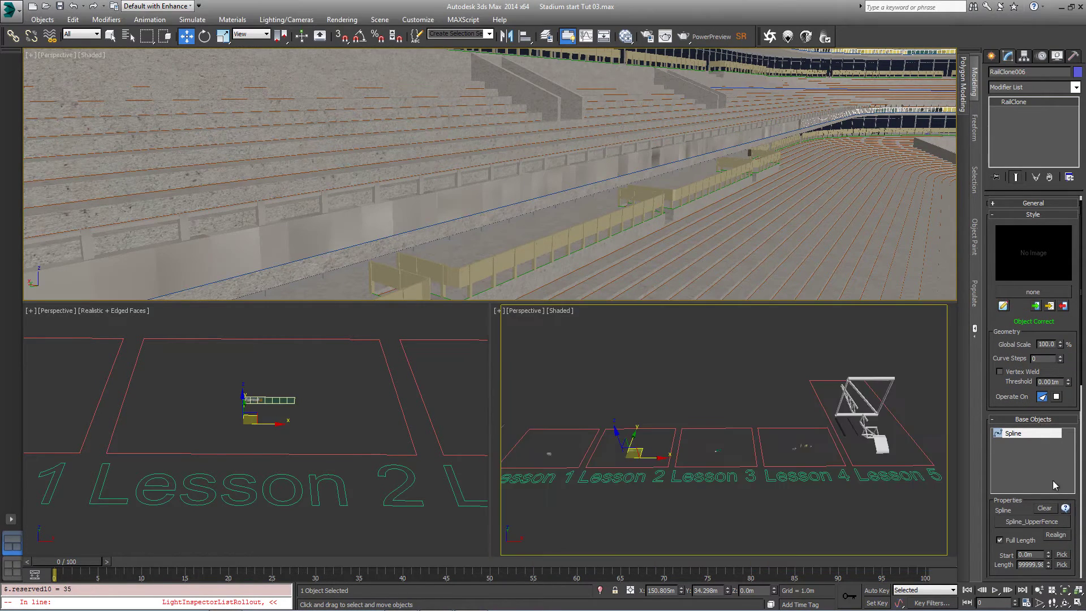
Set the Y-Offset to -0.035m and the Global Scale to 150.
scroll(1007, 397, "down", 5)
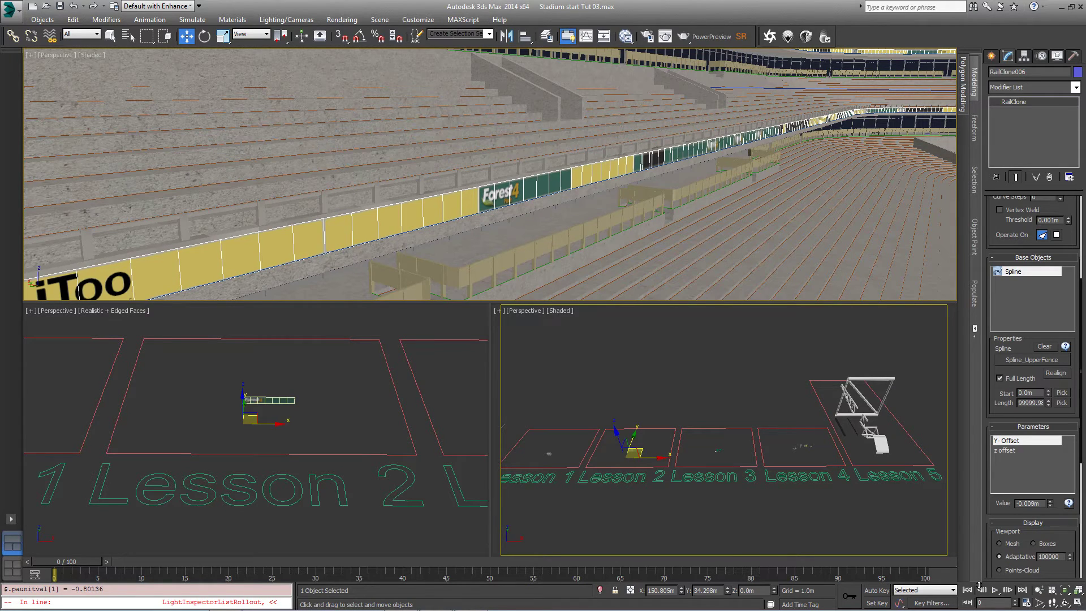
left_click_drag(1049, 503, 663, 246)
mouse_move(663, 246)
middle_mouse_down()
mouse_move(686, 162)
mouse_move(681, 176)
middle_mouse_up()
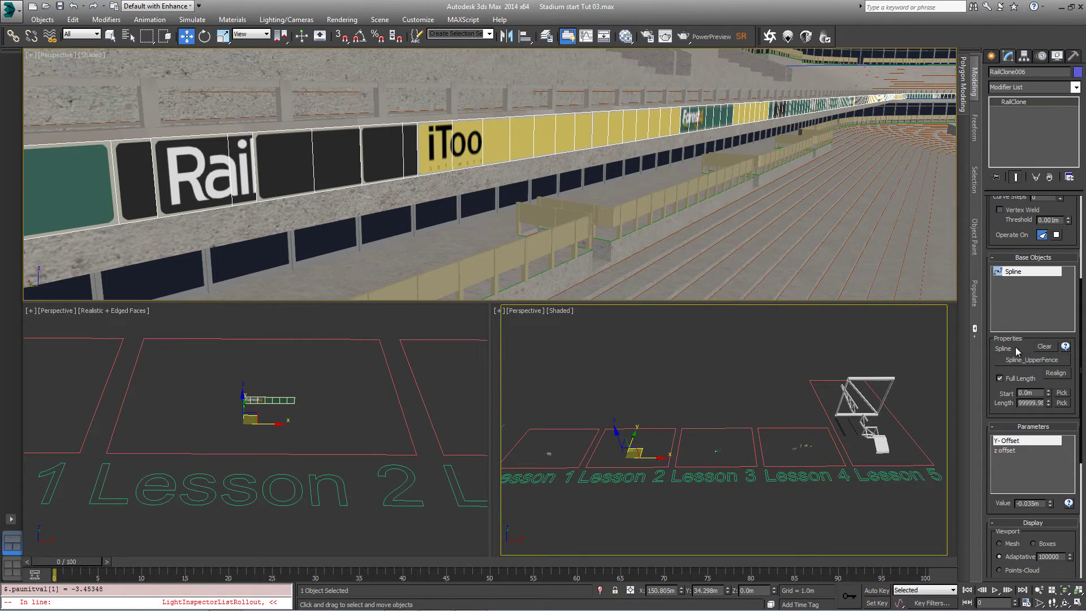
scroll(1008, 395, "up", 5)
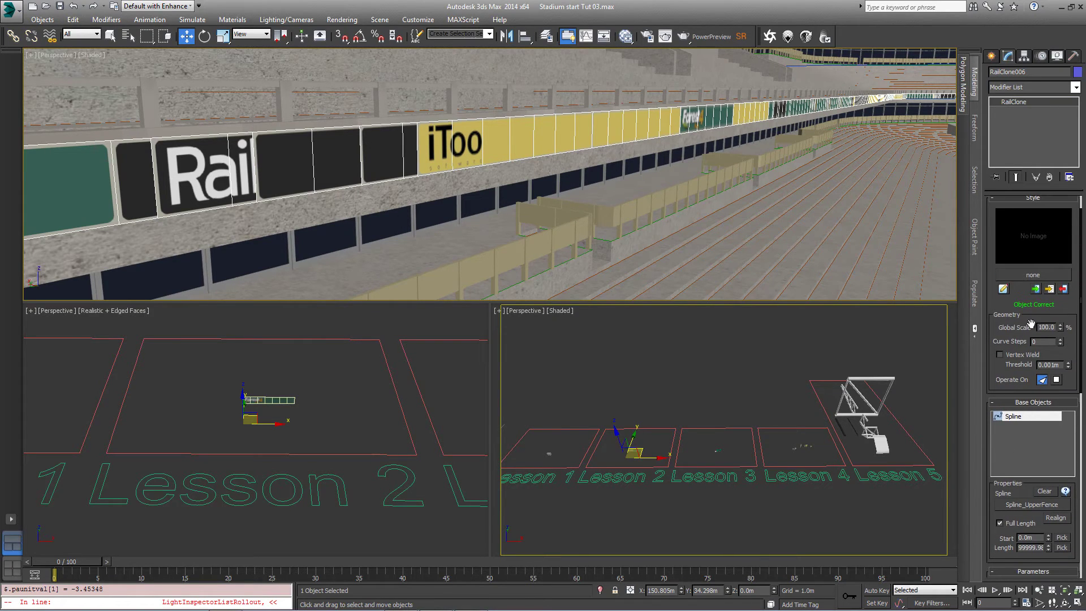
double_click(1045, 327)
type("150")
key("Return")
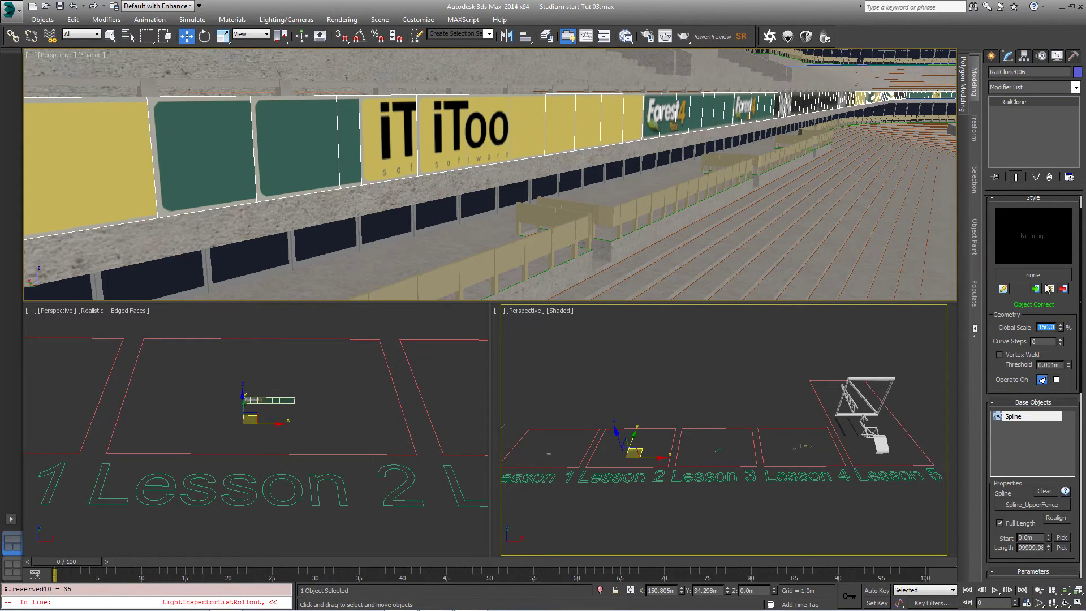
Lower the billboards by setting the z offset to -0.26m.
scroll(1051, 382, "down", 5)
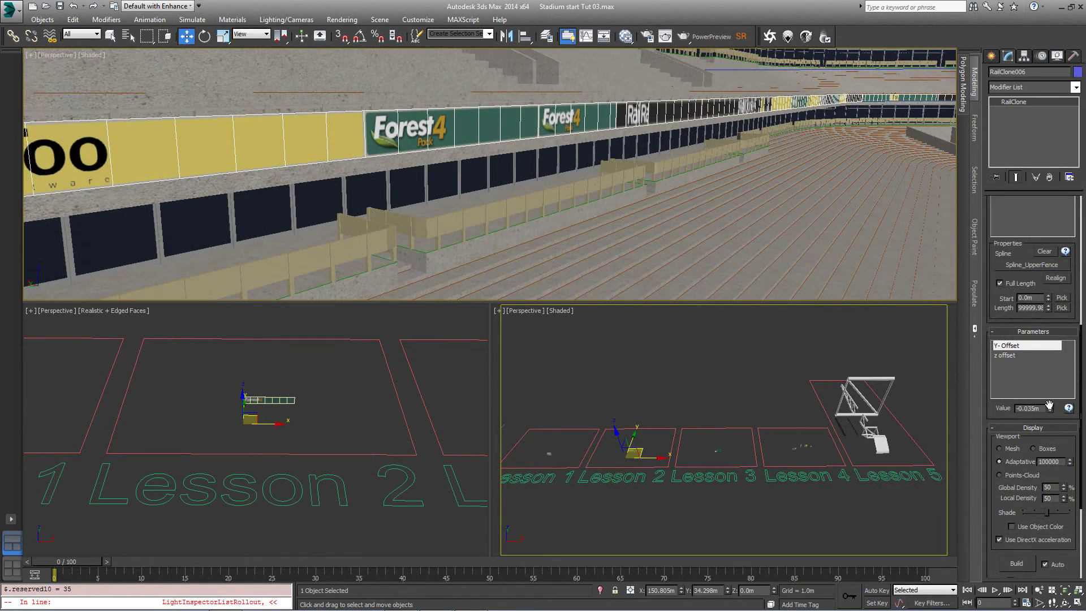
left_click(1017, 355)
left_click_drag(1042, 487, 871, 14)
scroll(649, 158, "up", 4)
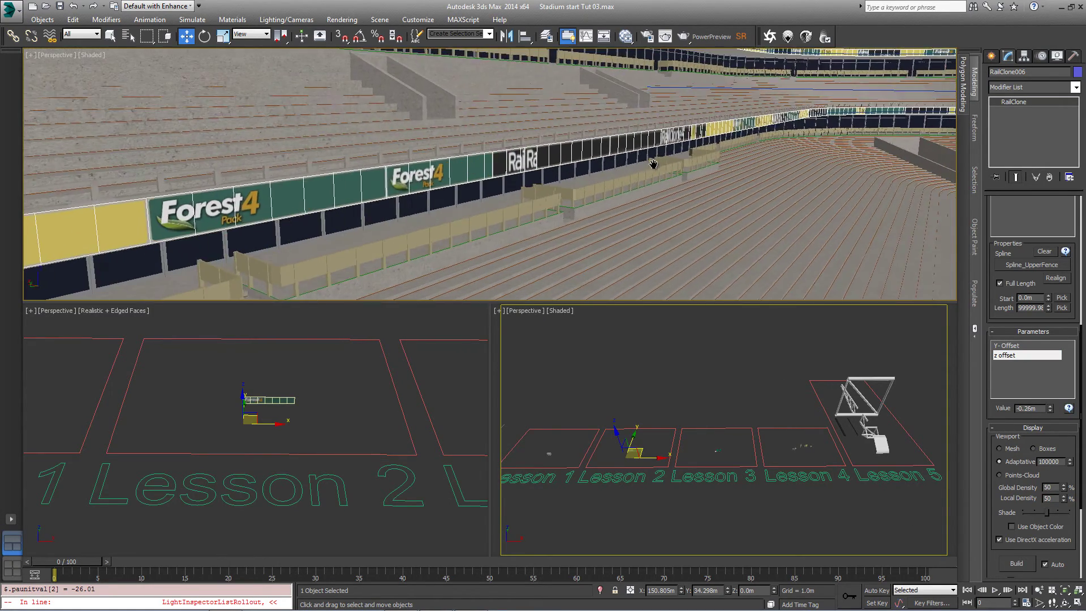
scroll(649, 157, "down", 3)
scroll(563, 156, "up", 8)
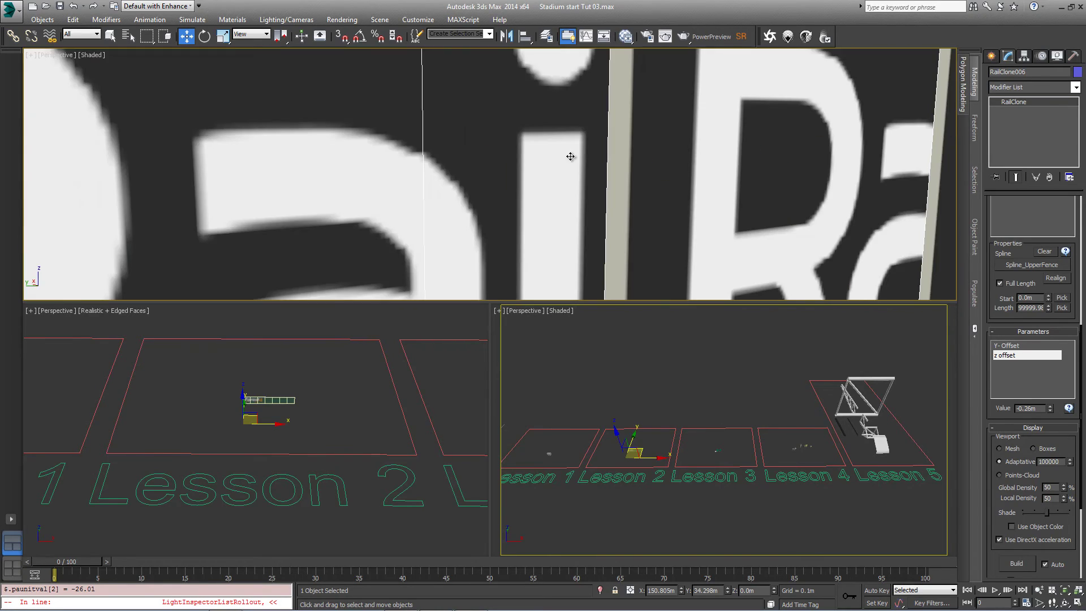
scroll(561, 156, "down", 6)
scroll(563, 156, "up", 4)
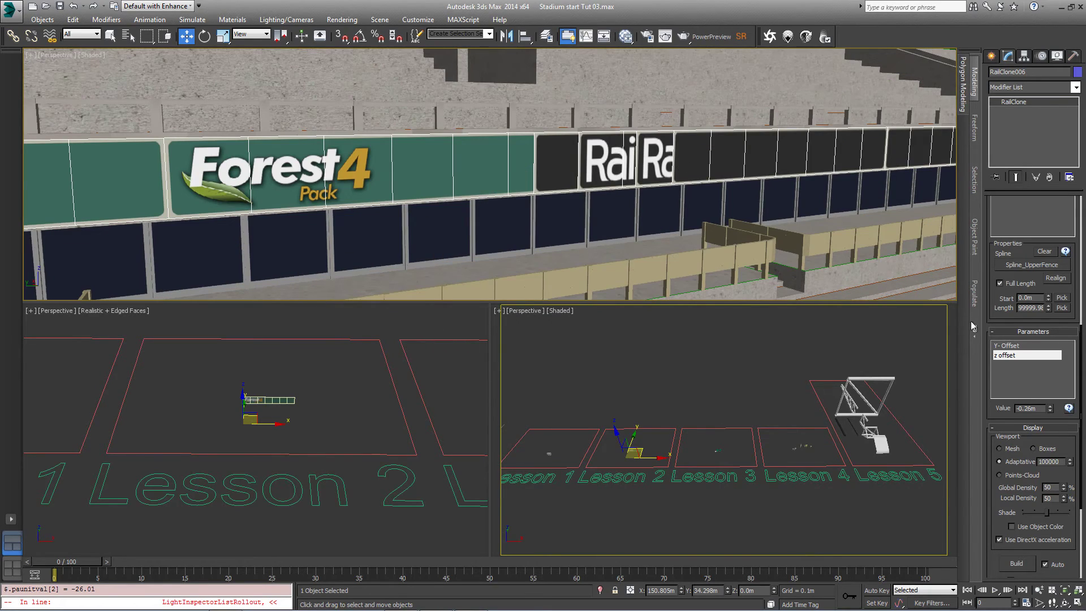
scroll(995, 316, "up", 5)
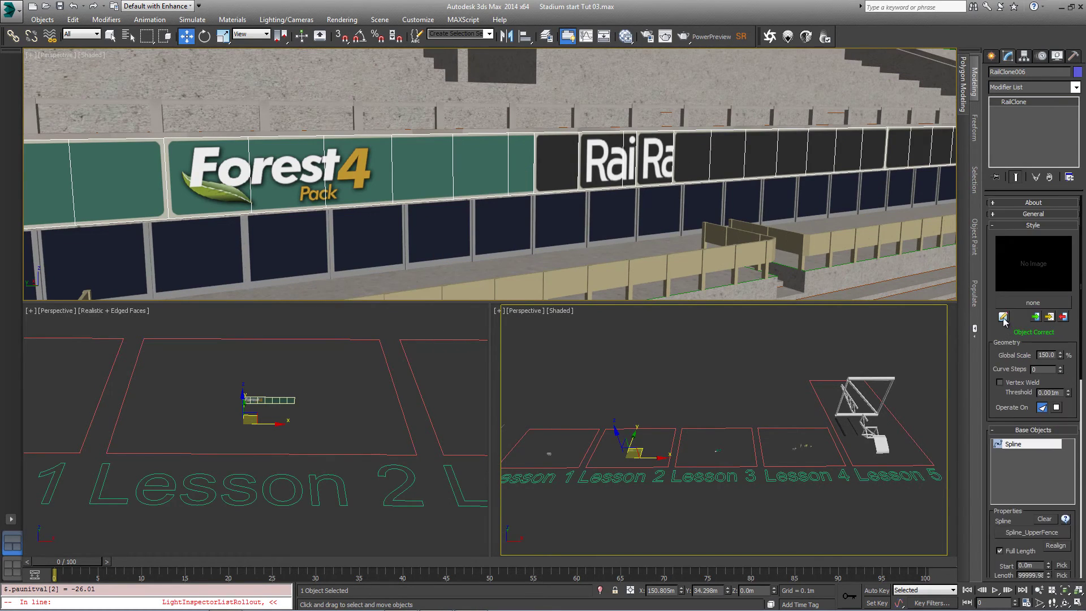
Change the Linear 1S corner Bevel Mode from Extend to None in its Rules settings.
left_click(1003, 318)
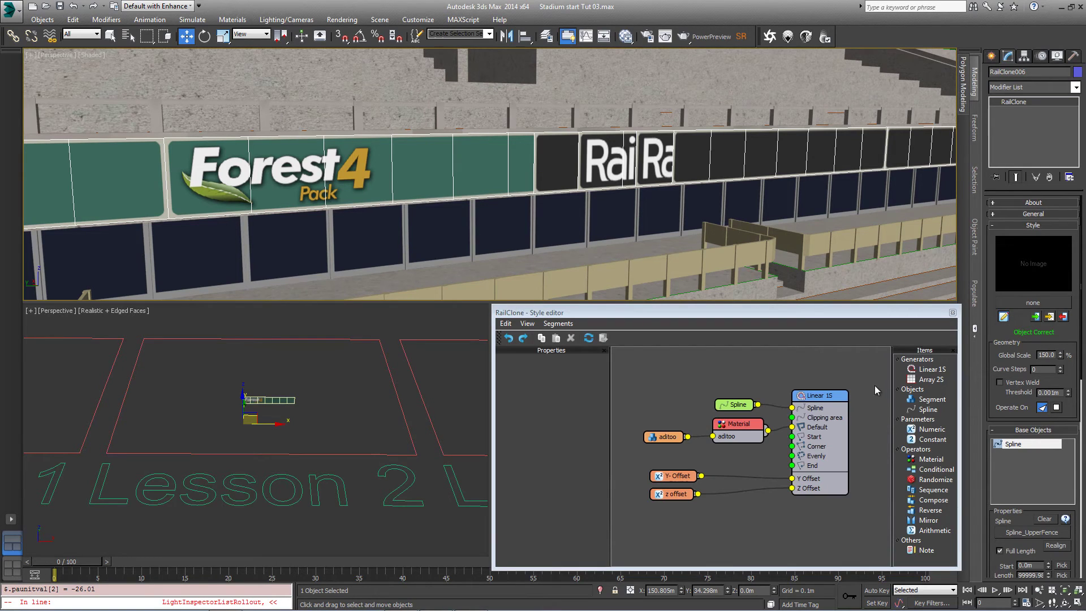
left_click(827, 399)
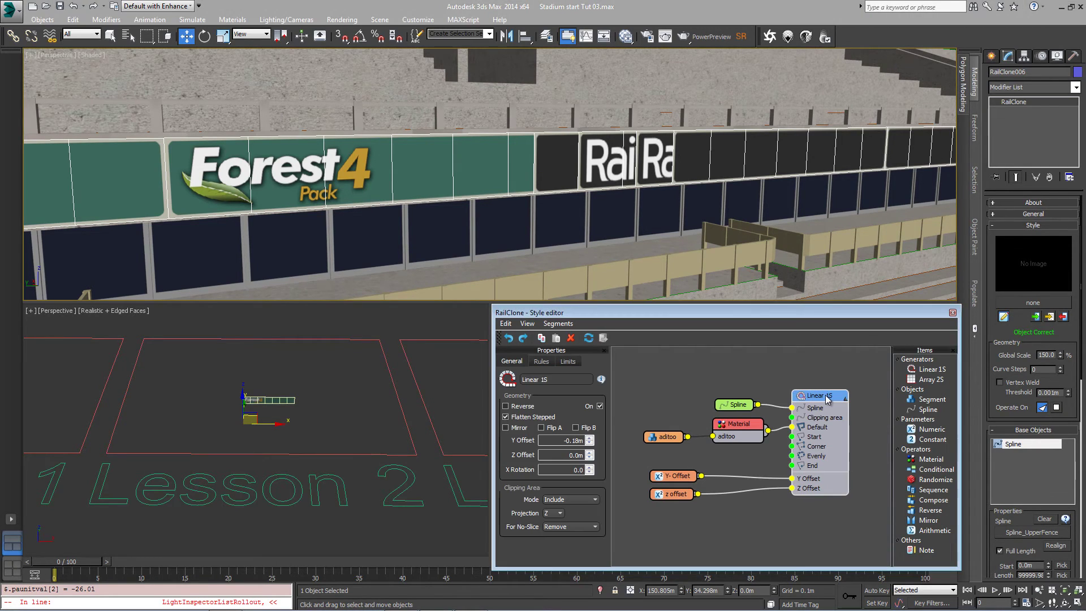
left_click(541, 361)
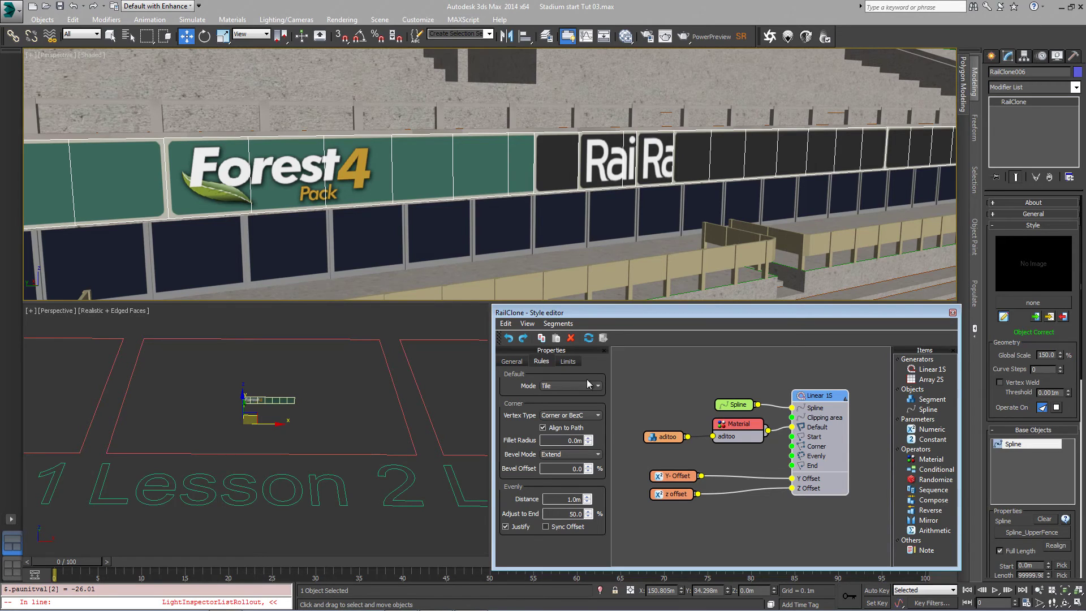
left_click(579, 454)
left_click(576, 465)
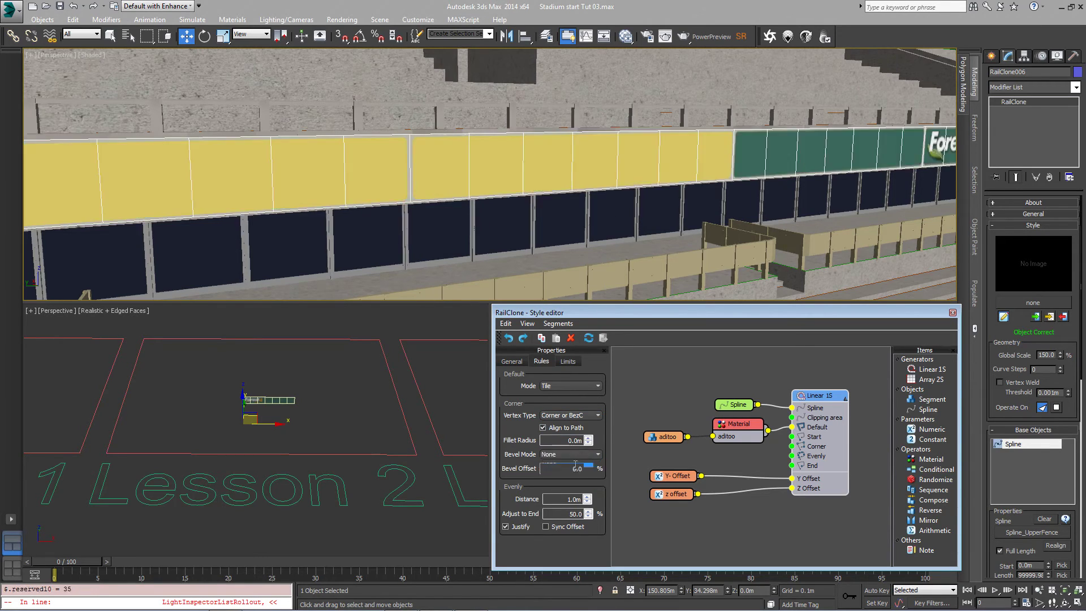
mouse_move(759, 161)
middle_mouse_down()
mouse_move(573, 168)
mouse_move(181, 153)
mouse_move(294, 155)
middle_mouse_up()
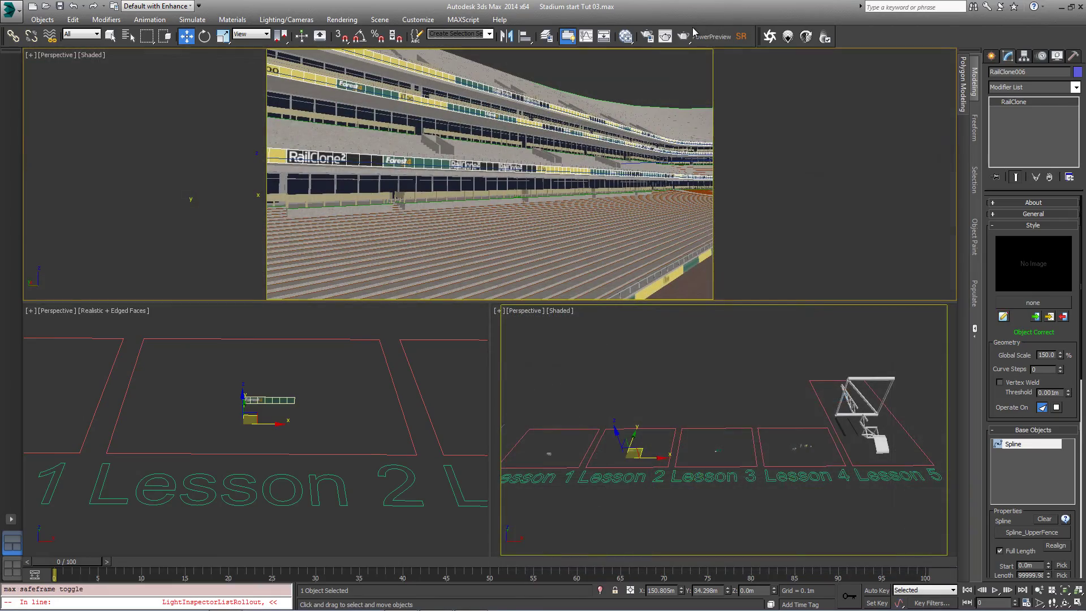